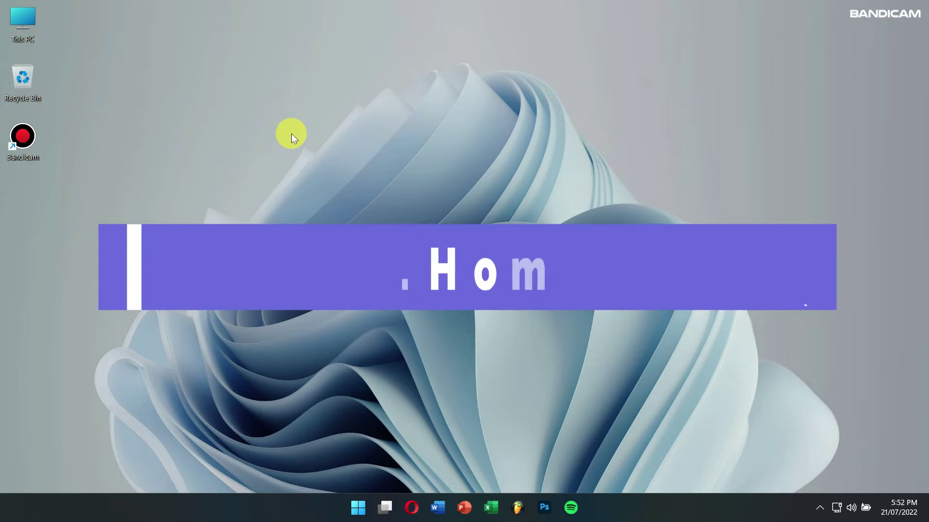
- Launch Bandicam from its desktop shortcut to reach the Home page
left_click(41, 135)
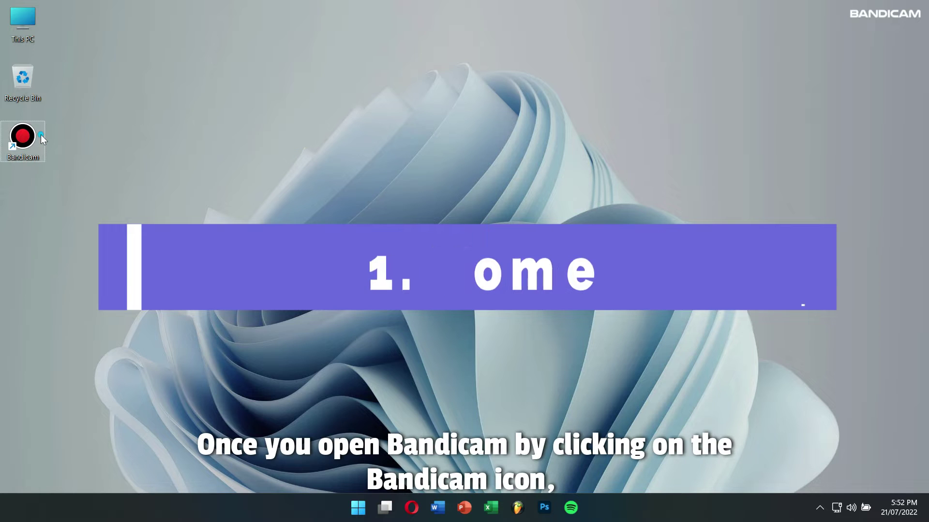
double_click(40, 134)
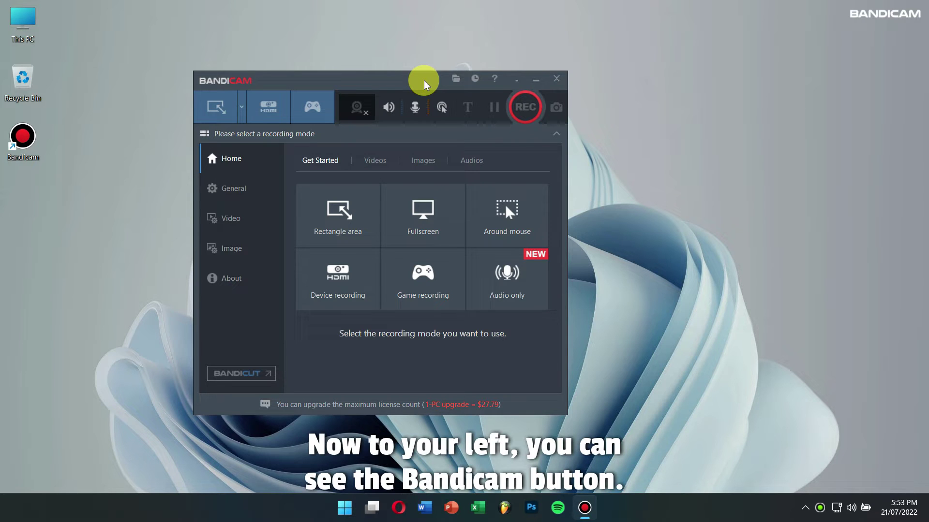
- Set Bandicam's interface DPI scaling to 50% and accept the restart
left_click(225, 81)
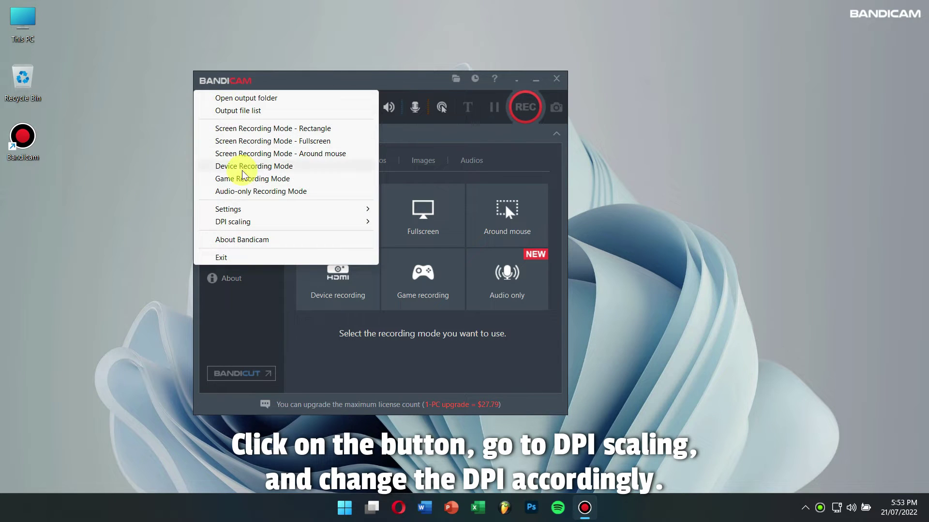
mouse_move(367, 222)
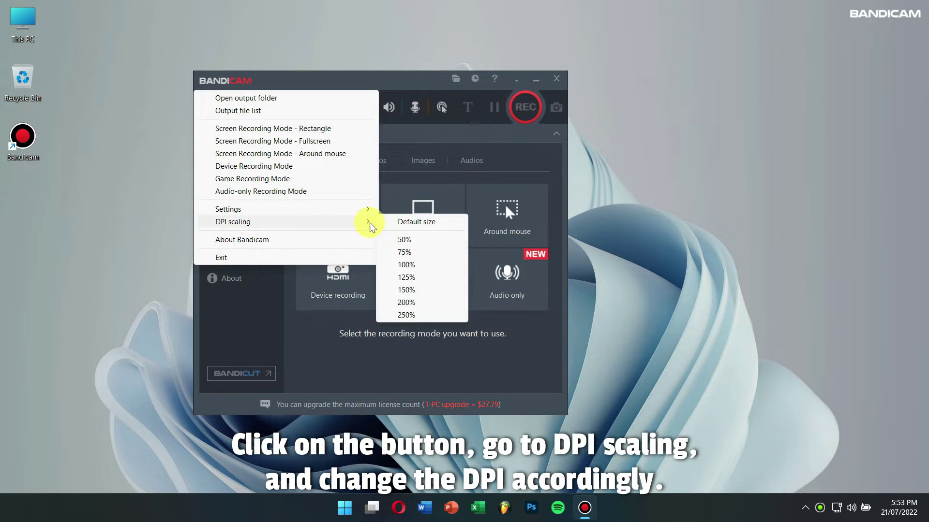
left_click(427, 240)
left_click(415, 277)
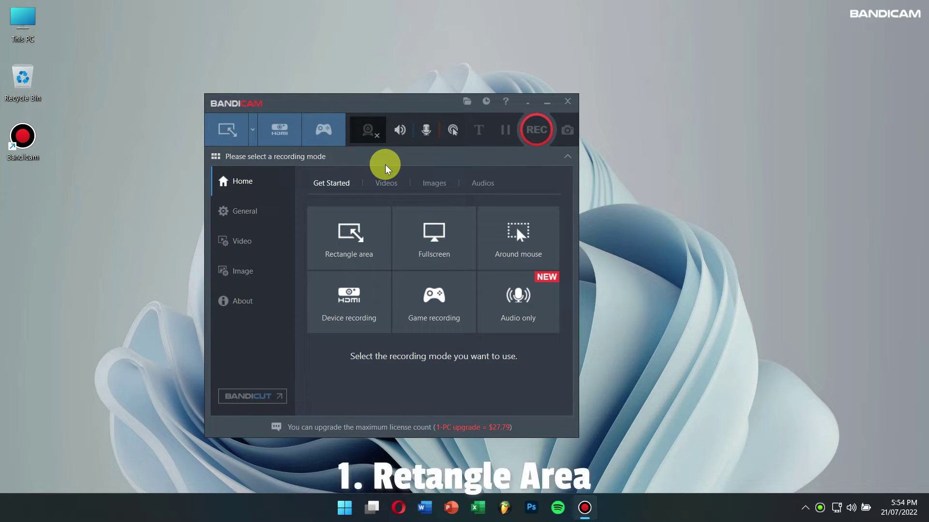
- Try Rectangle area mode, shifting the capture frame left before closing it
left_click(351, 243)
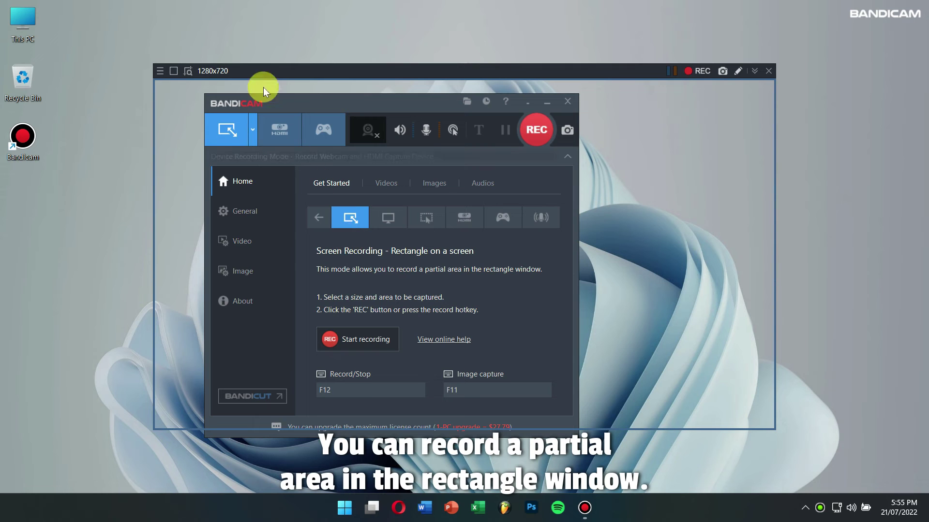
left_click_drag(264, 69, 206, 68)
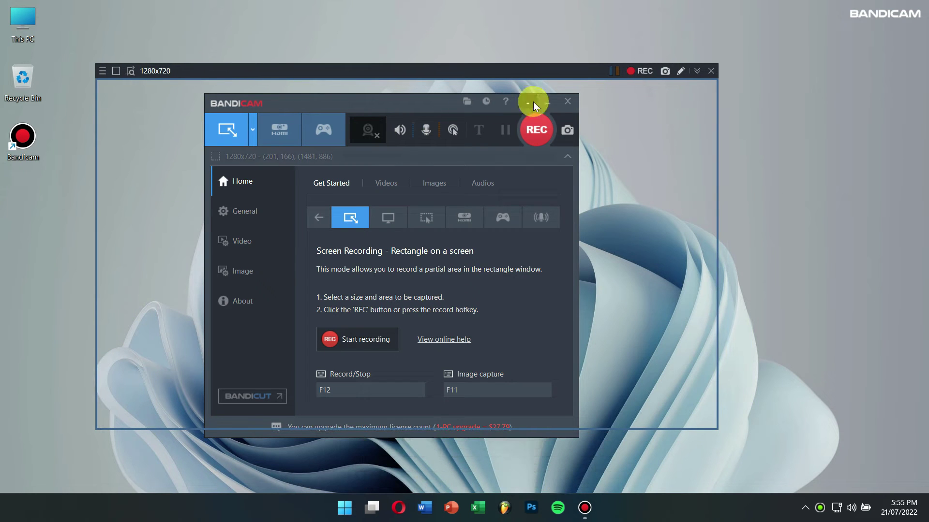
left_click(710, 71)
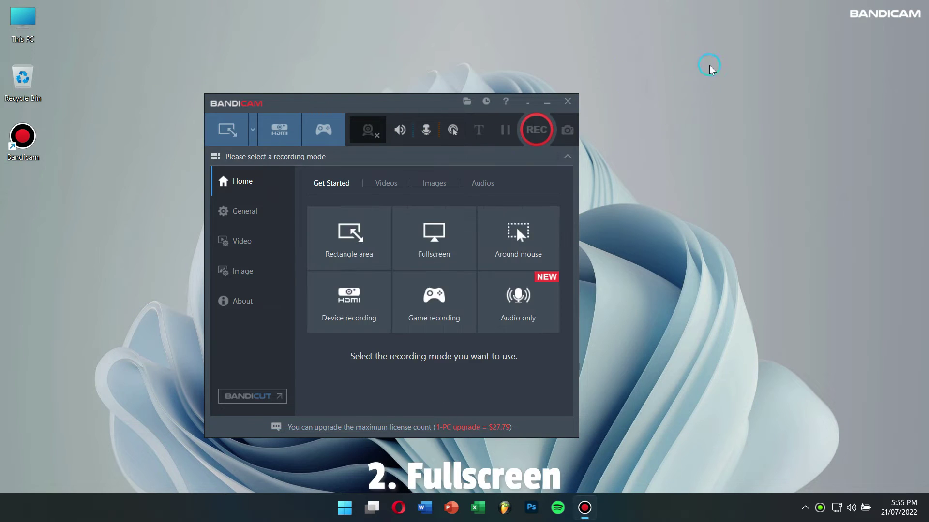
- Try the Fullscreen and Around mouse modes, returning to the mode grid each time
left_click(420, 244)
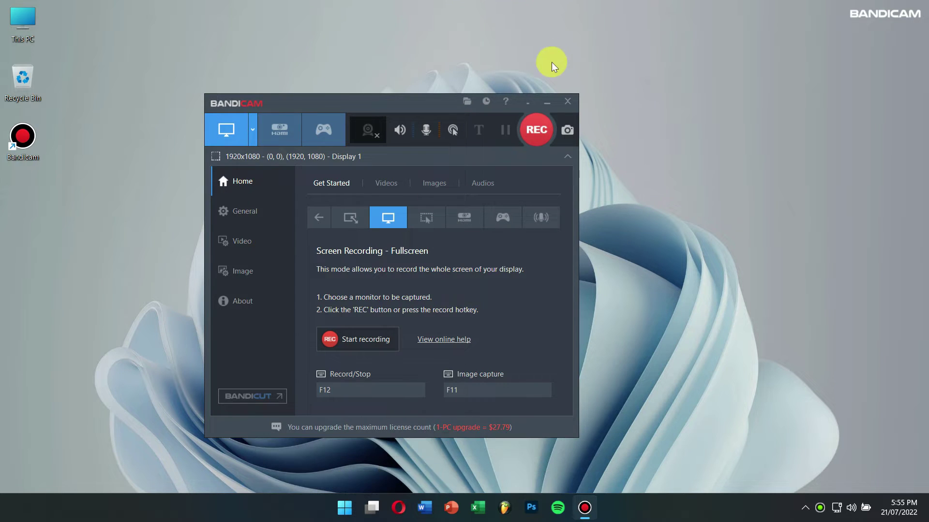
left_click(592, 8)
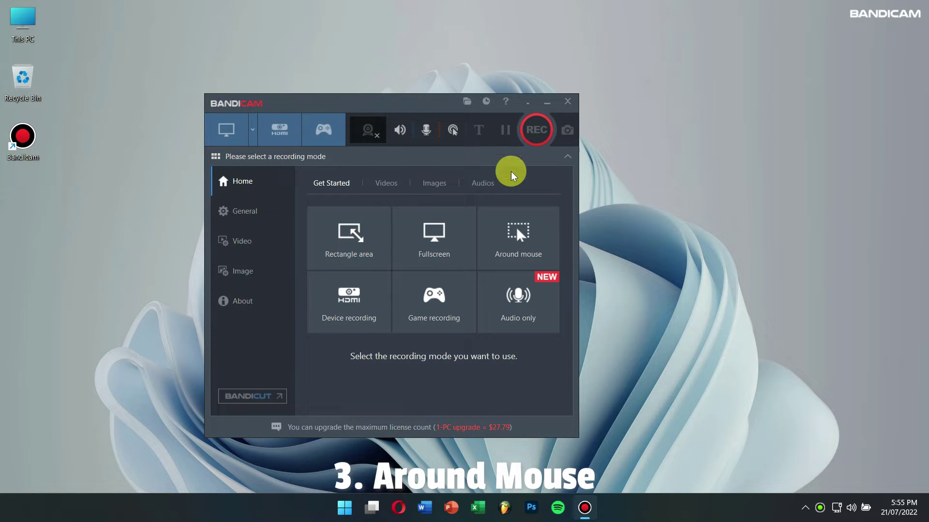
left_click(506, 233)
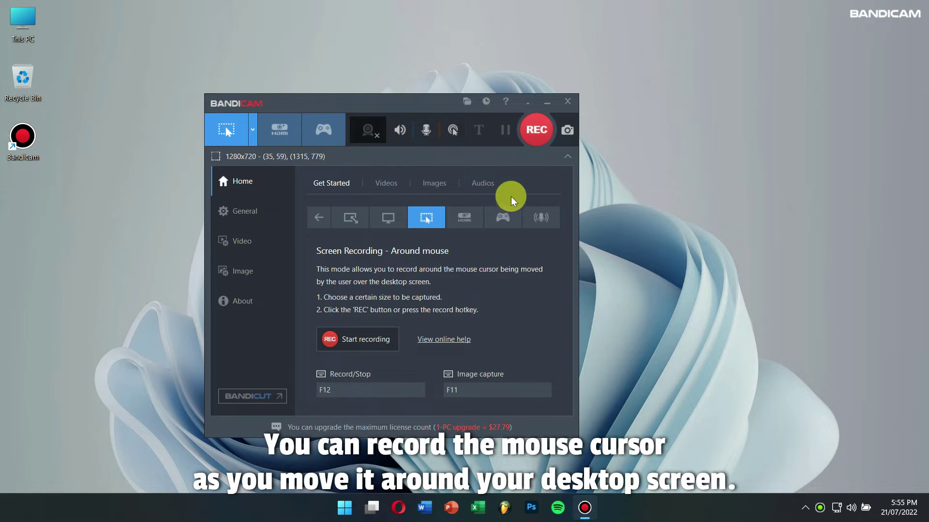
left_click(320, 217)
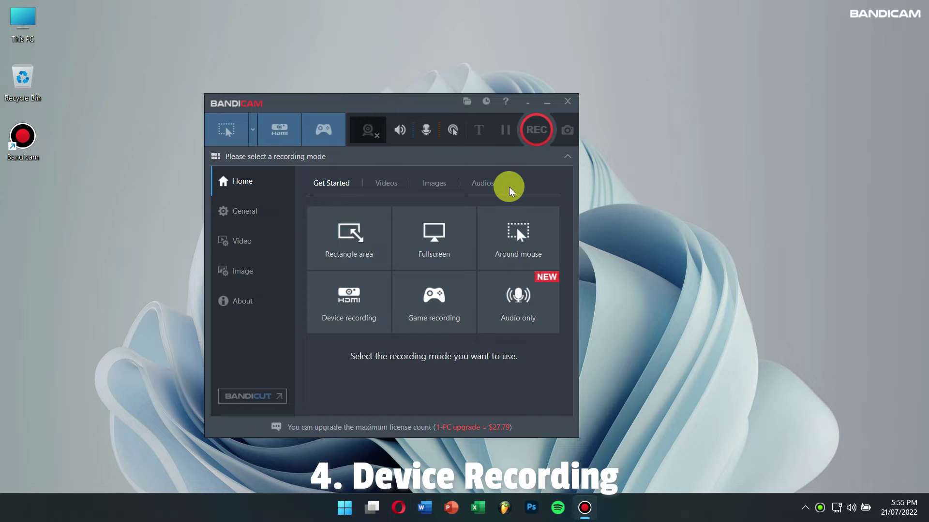
mouse_move(341, 309)
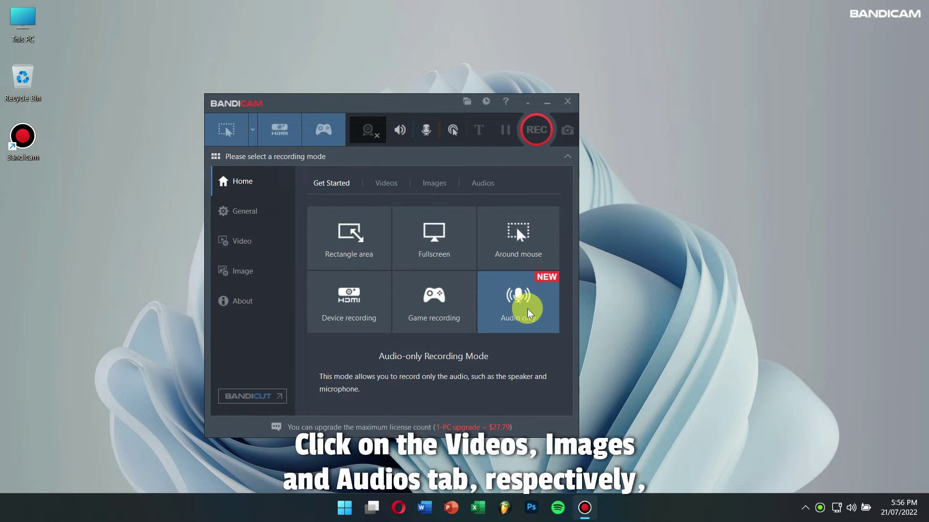
- Browse the Videos, Images and Audios lists, select the recorded mp4, then close Bandicam
left_click(387, 184)
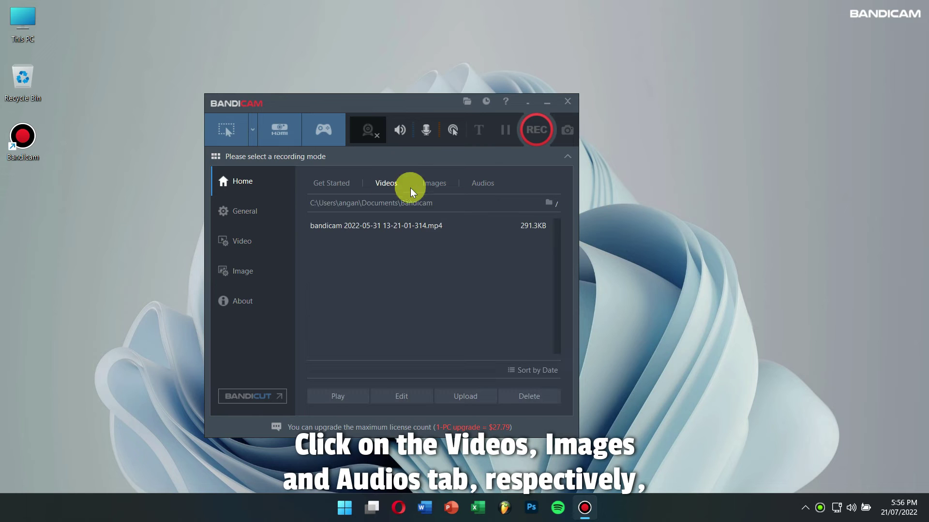
left_click(438, 188)
left_click(488, 184)
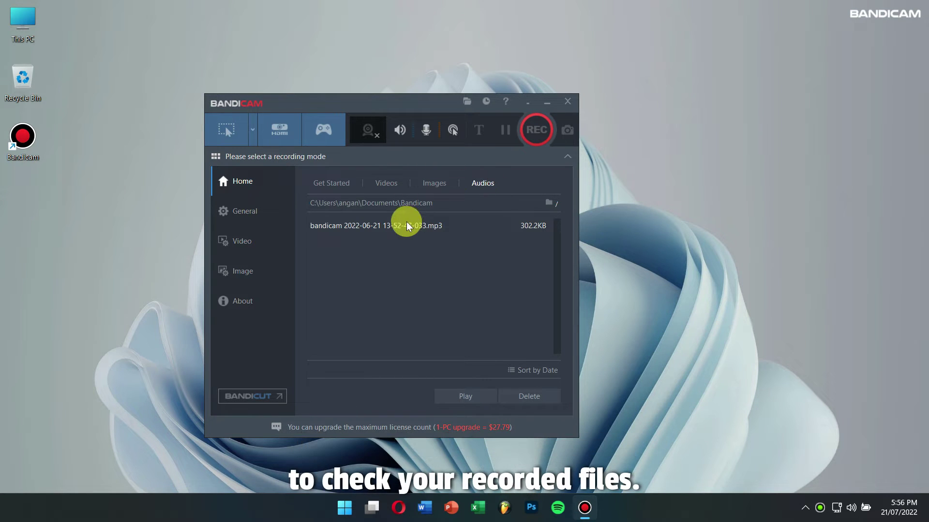
left_click(386, 182)
left_click(373, 226)
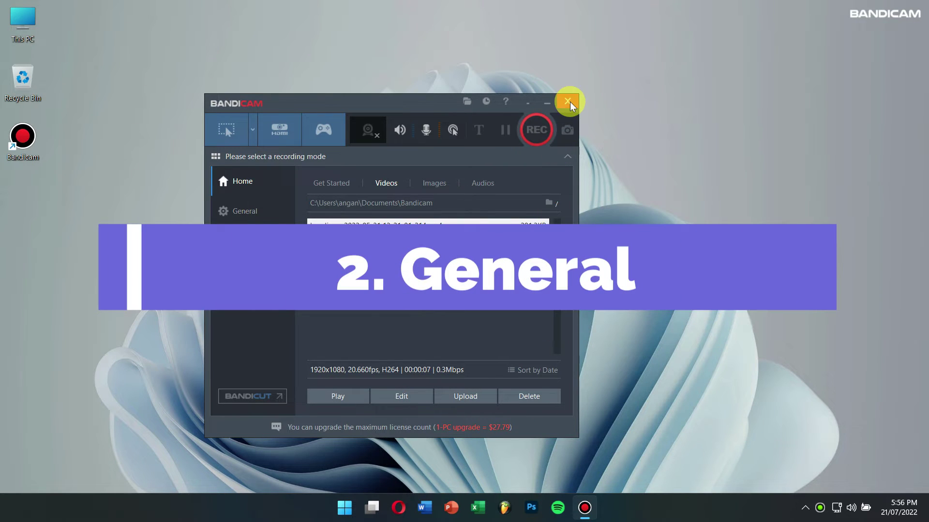
left_click(568, 102)
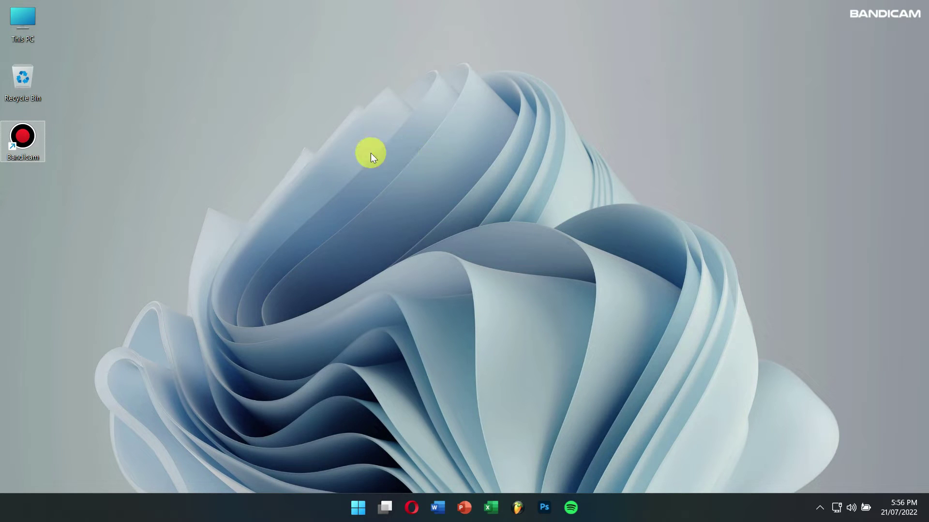
- Relaunch Bandicam, open General settings and view the Documents\Bandicam output folder in Explorer
double_click(23, 141)
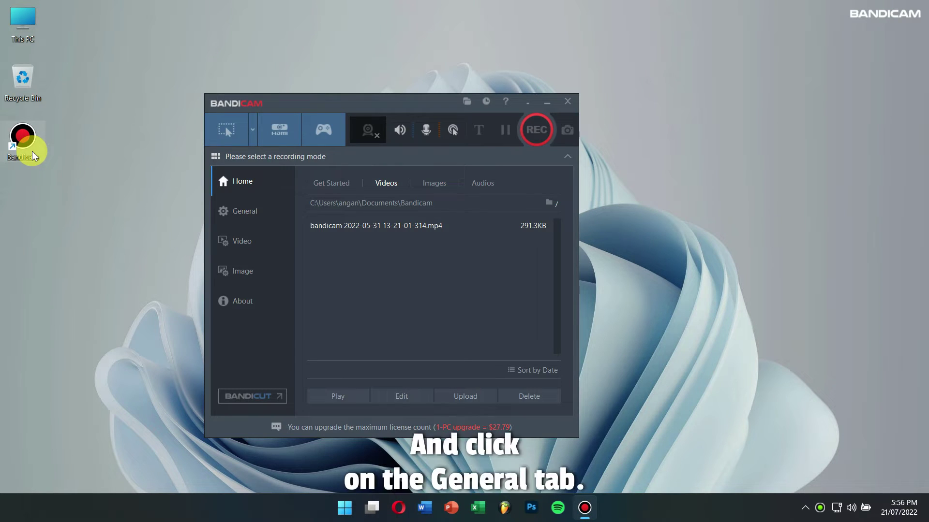
left_click(247, 213)
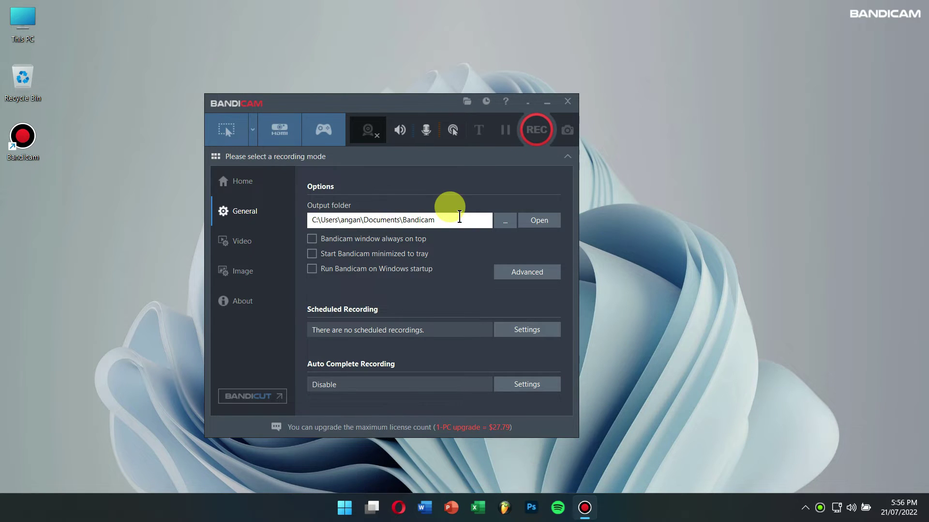
left_click(507, 222)
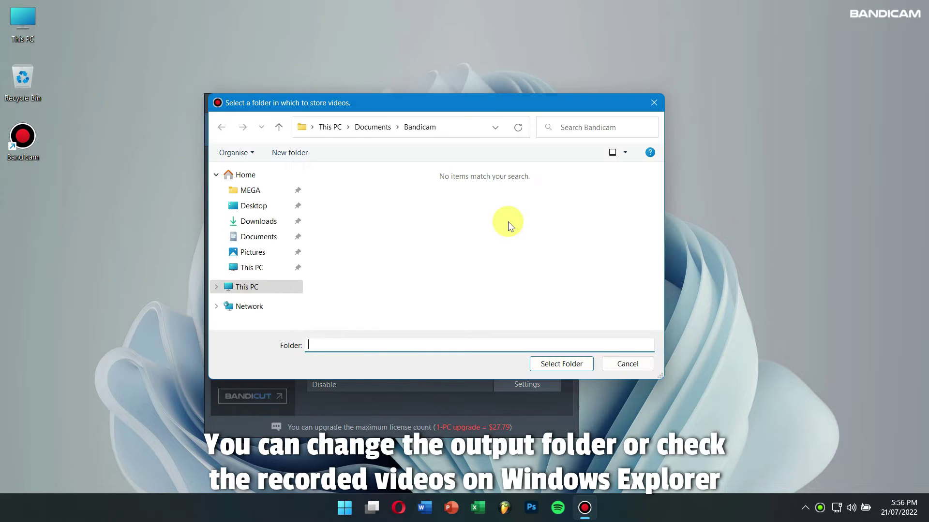
left_click(655, 100)
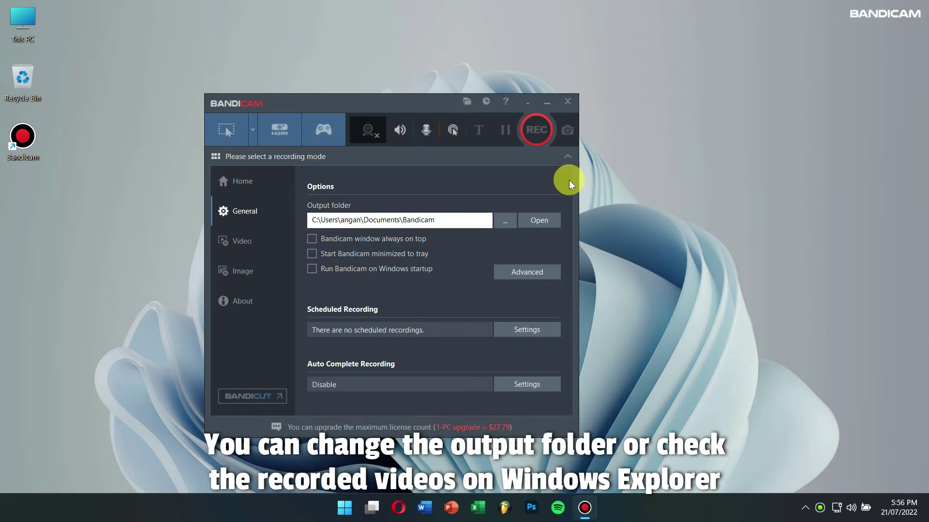
left_click(540, 220)
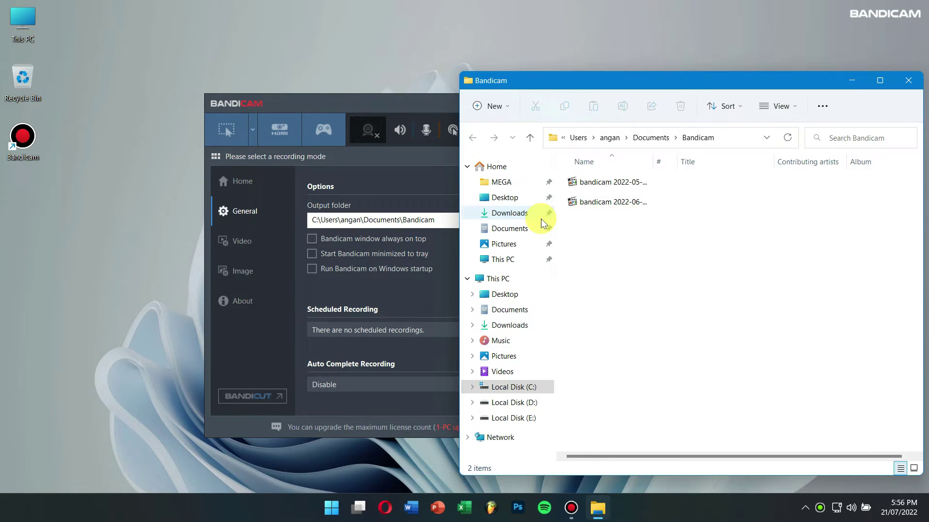
left_click(908, 80)
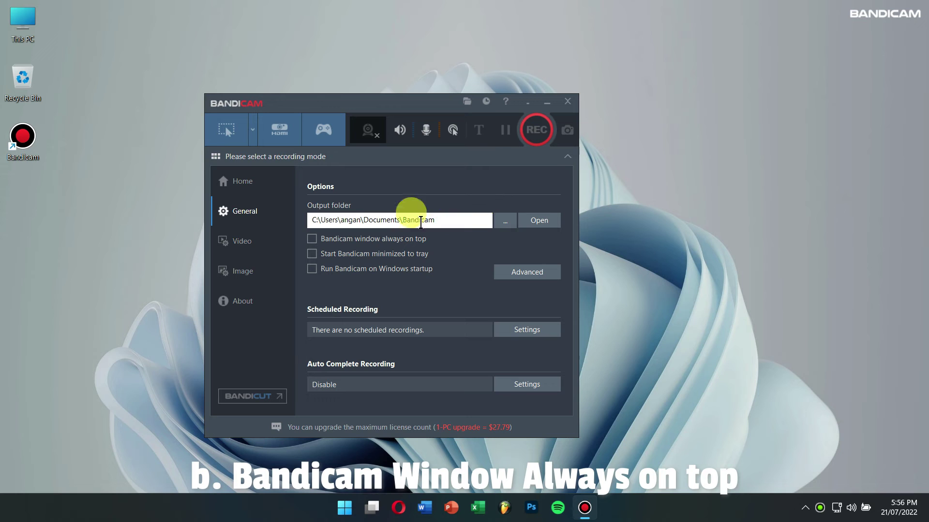
left_click(358, 237)
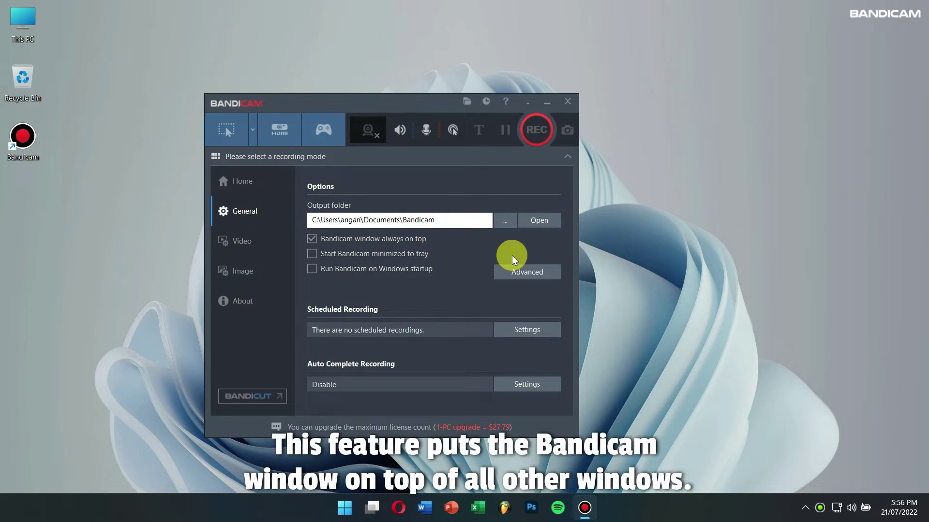
left_click_drag(426, 103, 456, 105)
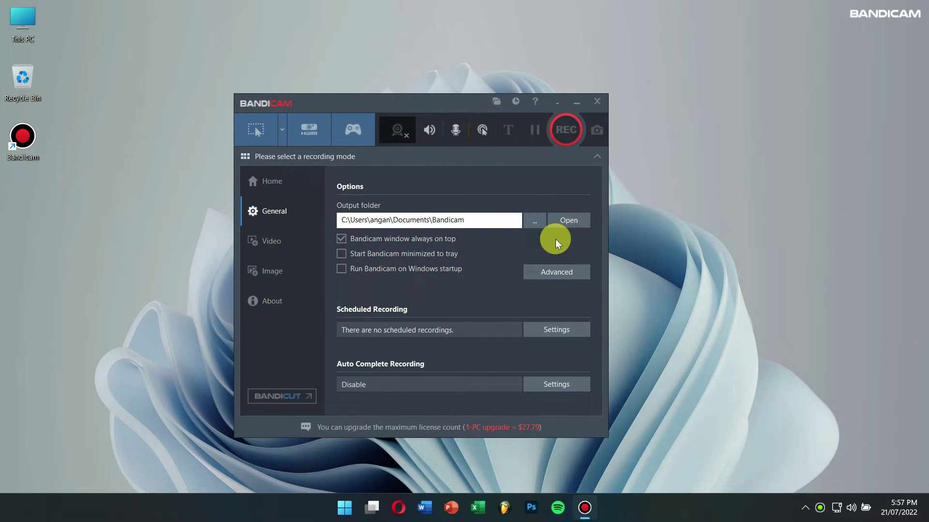
left_click(386, 238)
left_click(568, 108)
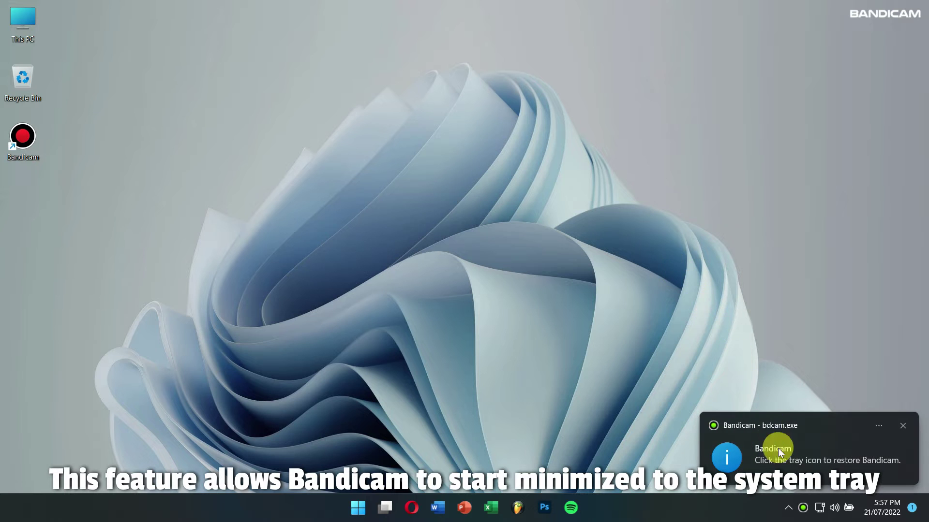
left_click(902, 426)
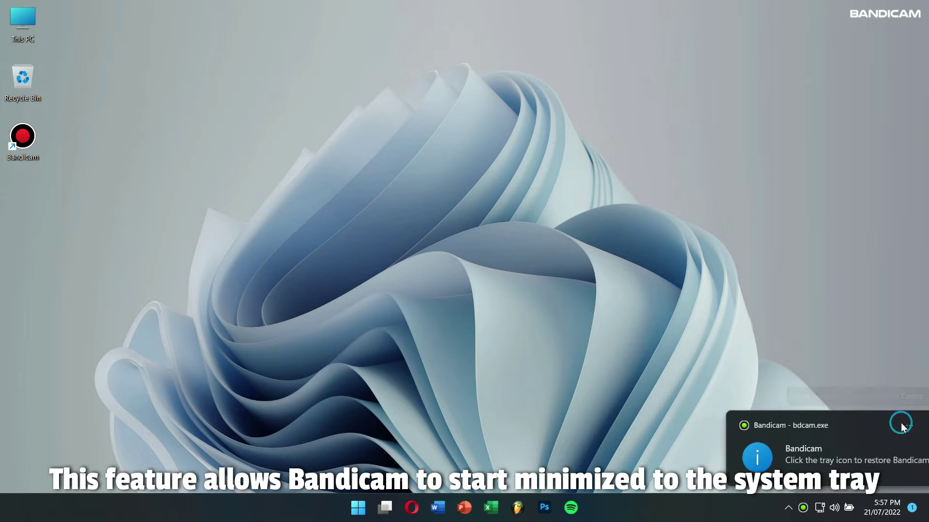
left_click(803, 507)
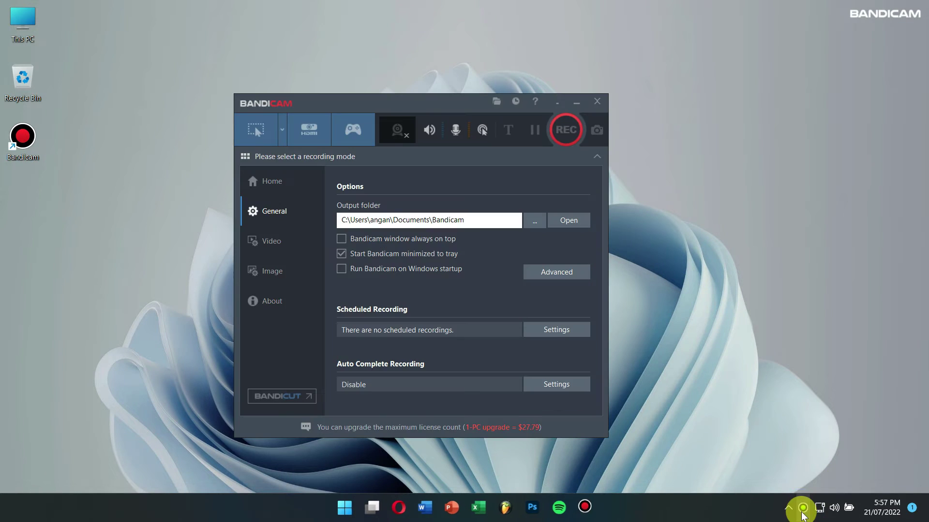
left_click(393, 249)
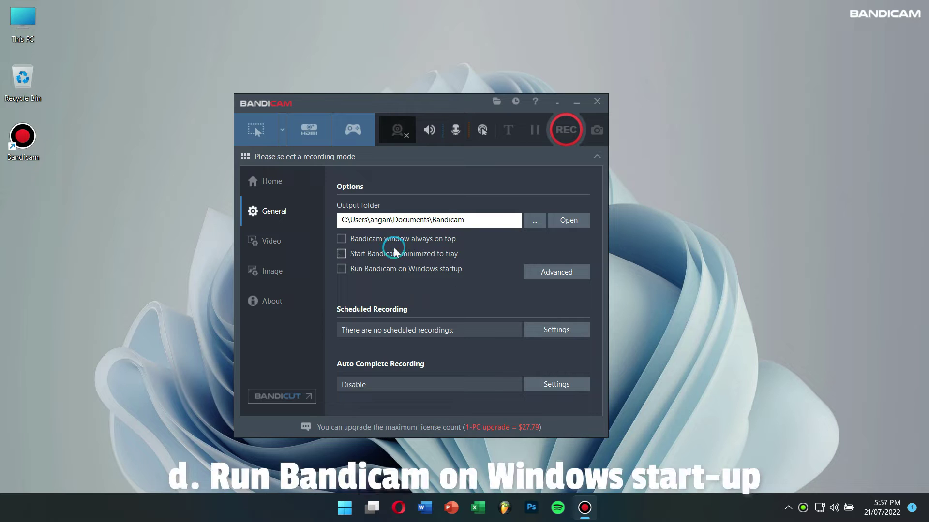
left_click(390, 269)
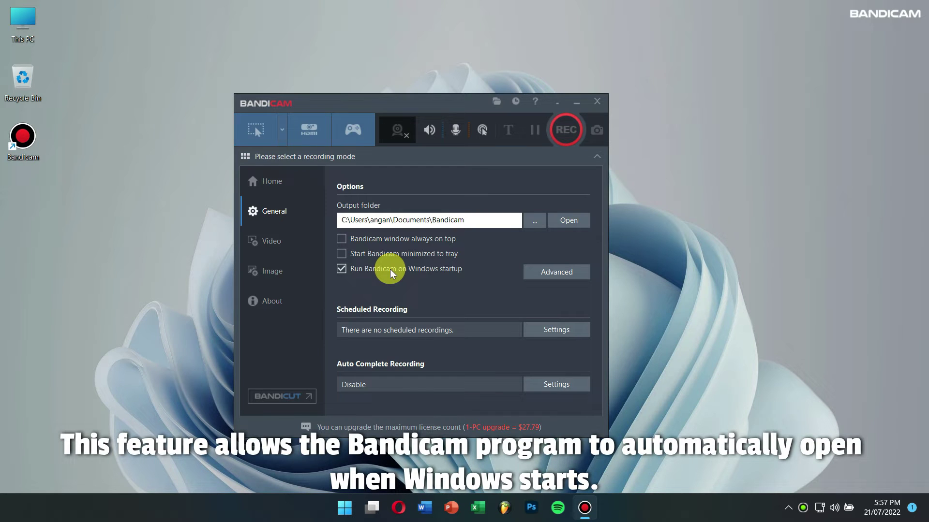
left_click(390, 269)
- Browse the Output, Hooking, Language, Hotkeys and Others tabs of Advanced options, then close it
left_click(559, 278)
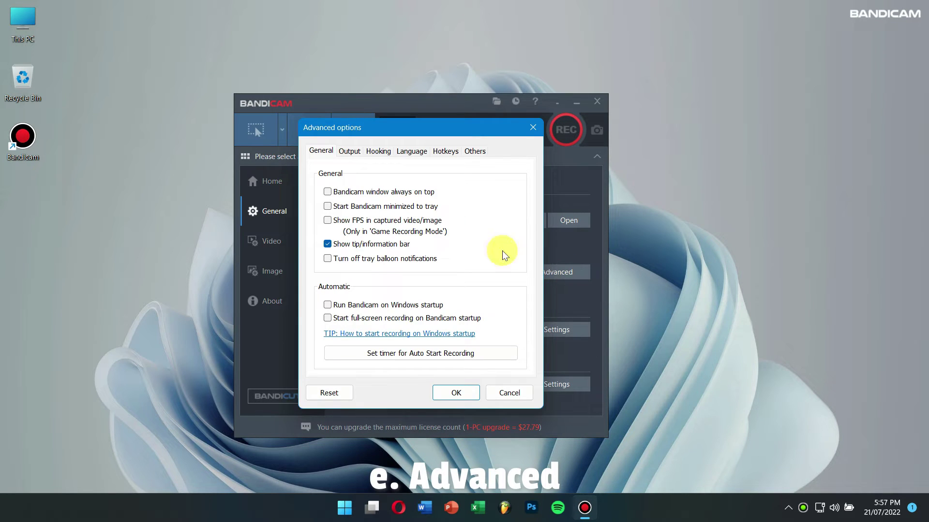
left_click(349, 152)
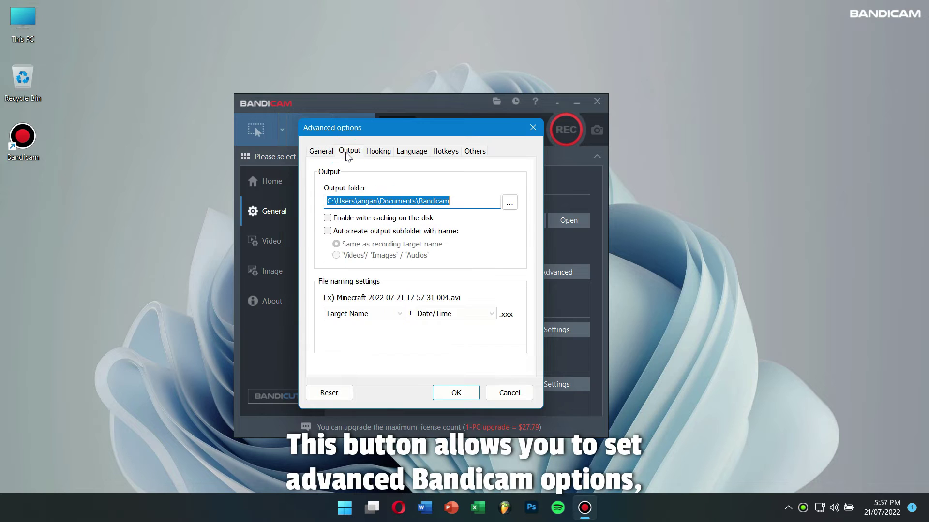
left_click(379, 152)
left_click(422, 152)
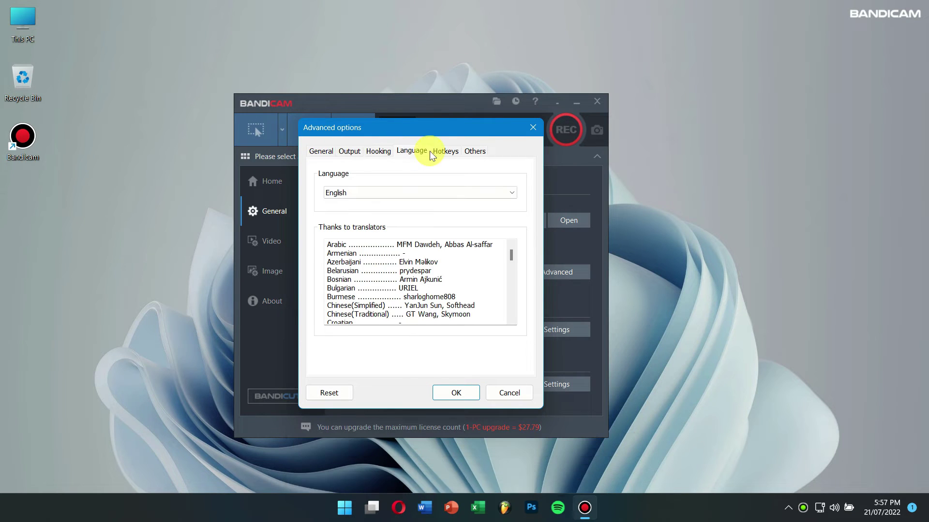
left_click(445, 152)
left_click(474, 150)
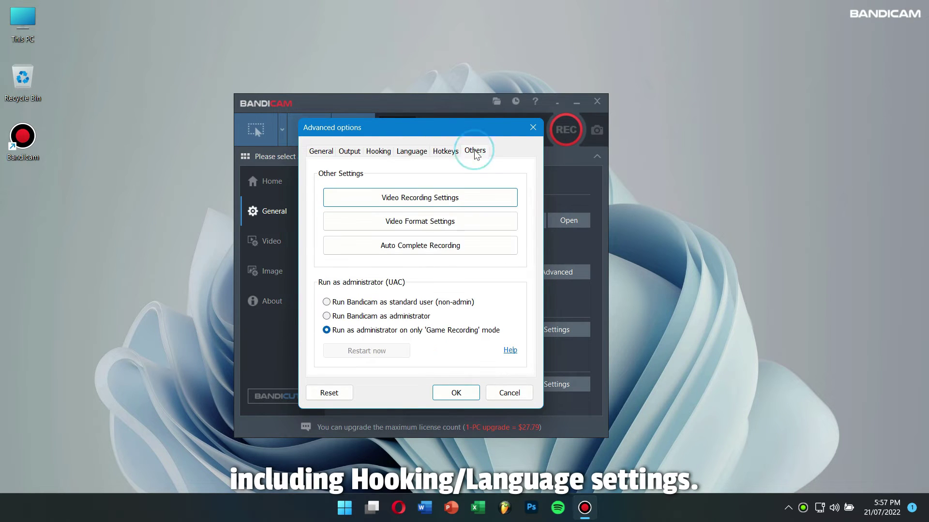
left_click(535, 127)
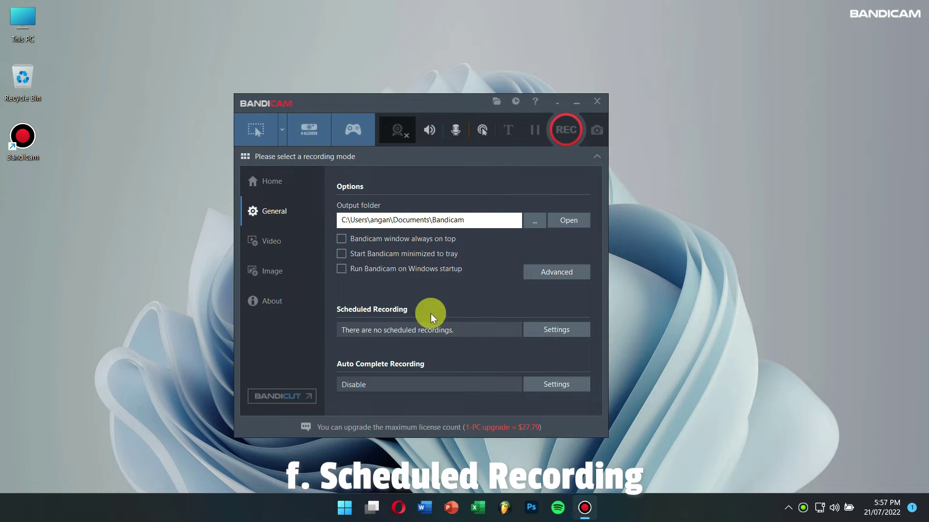
- Add a new scheduled recording, Schedule 1, set to repeat Weekly
left_click(548, 331)
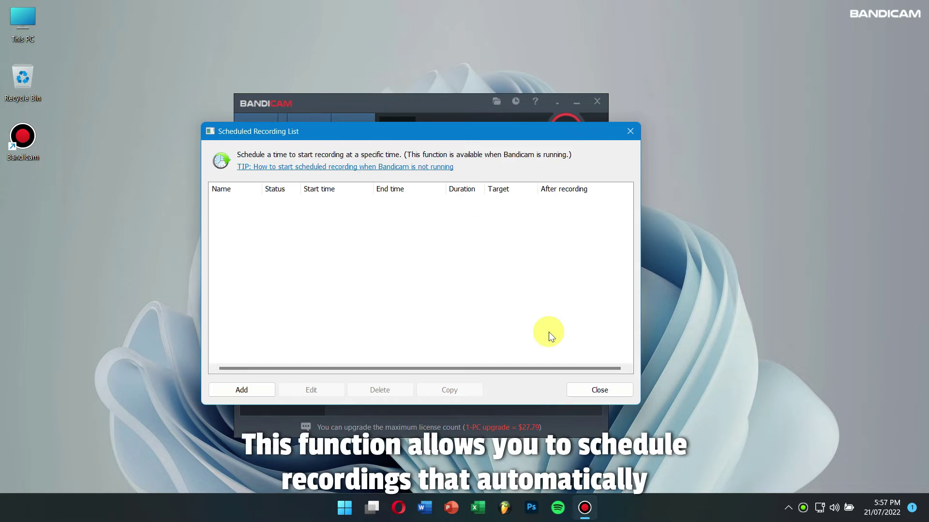
left_click(260, 390)
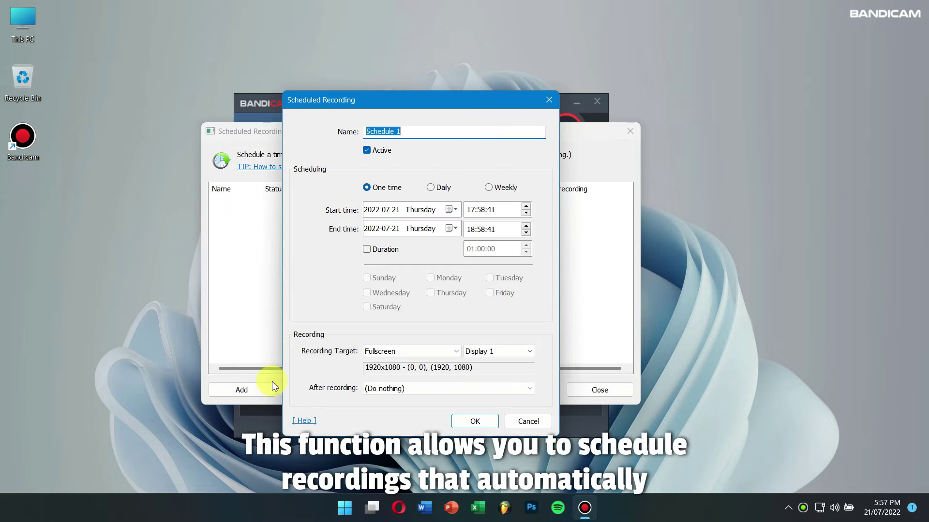
left_click(441, 190)
left_click(493, 187)
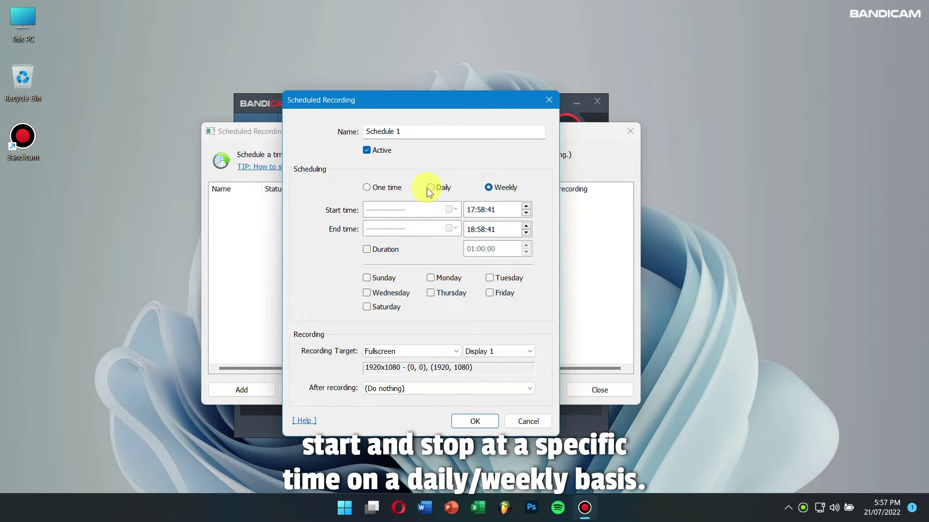
- Discard the new schedule, then preview the time, size, silence and shutdown auto-complete options without saving
left_click(536, 419)
left_click(580, 392)
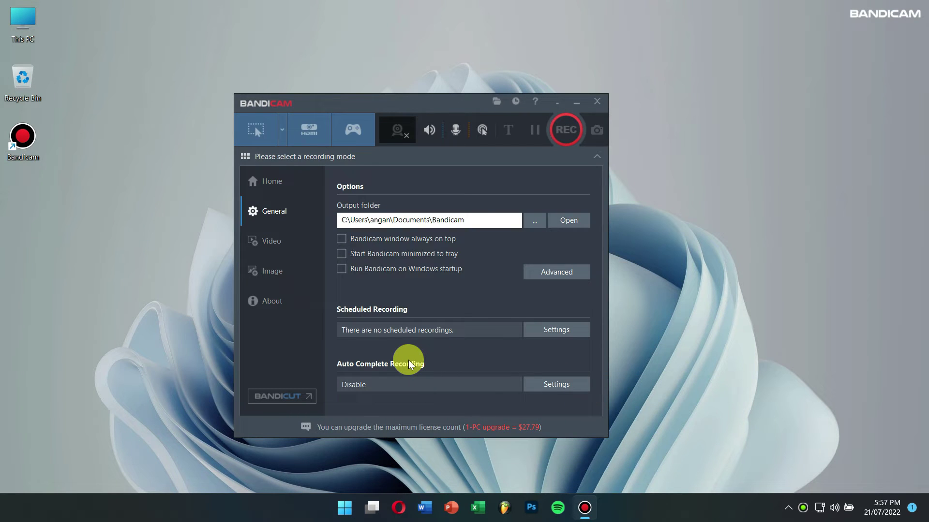
left_click(555, 389)
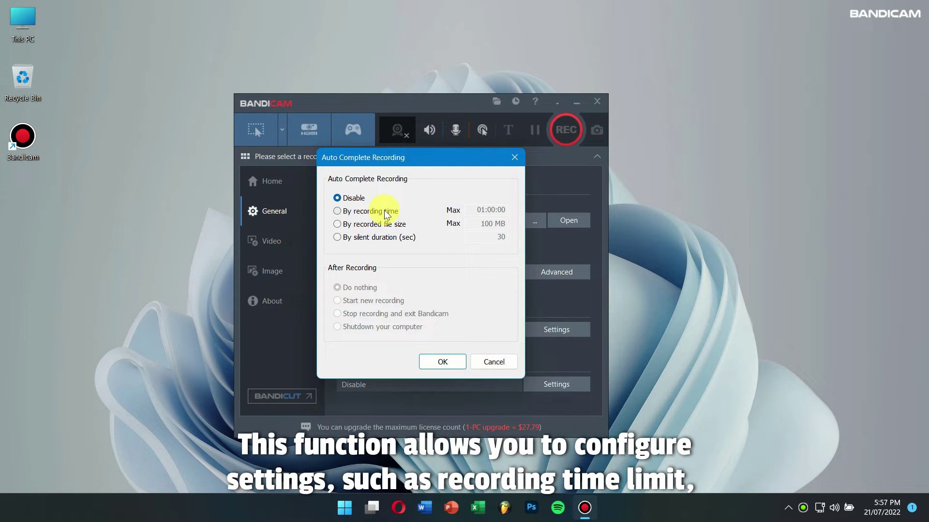
left_click(386, 213)
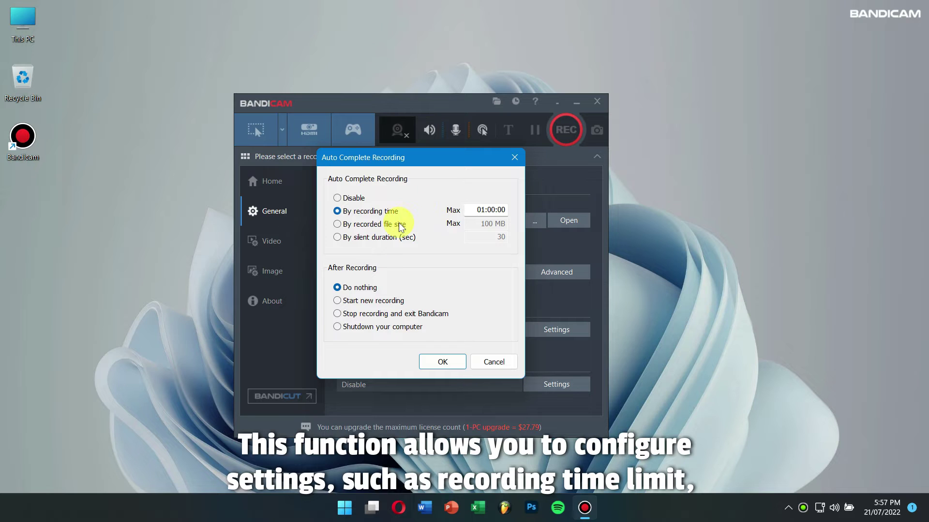
left_click(400, 225)
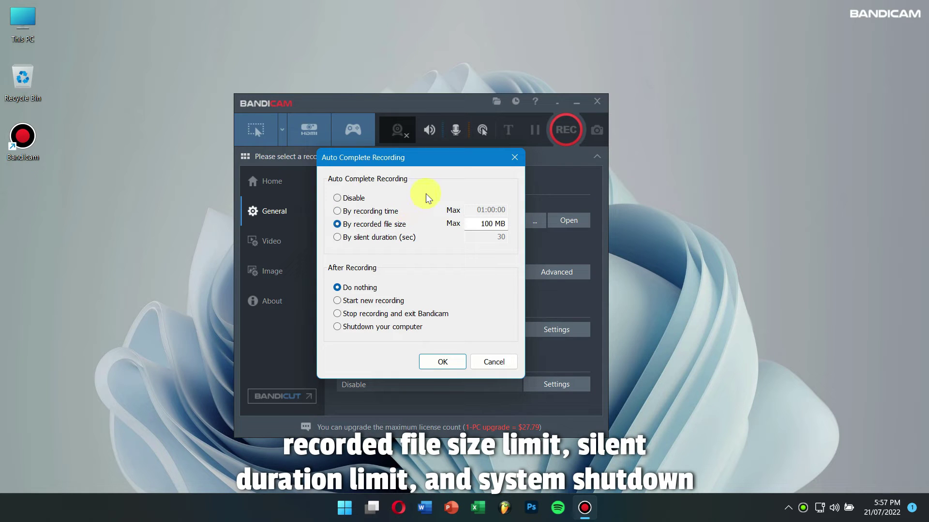
left_click(403, 237)
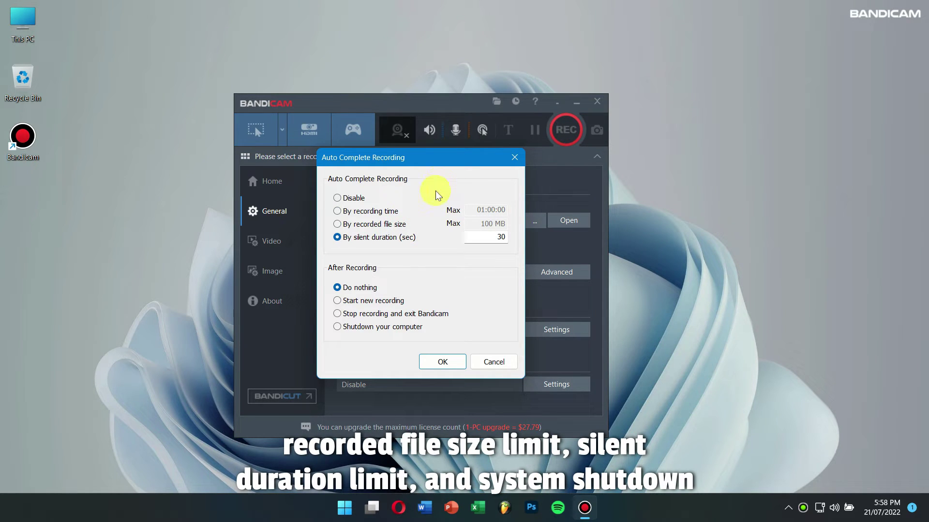
left_click(371, 329)
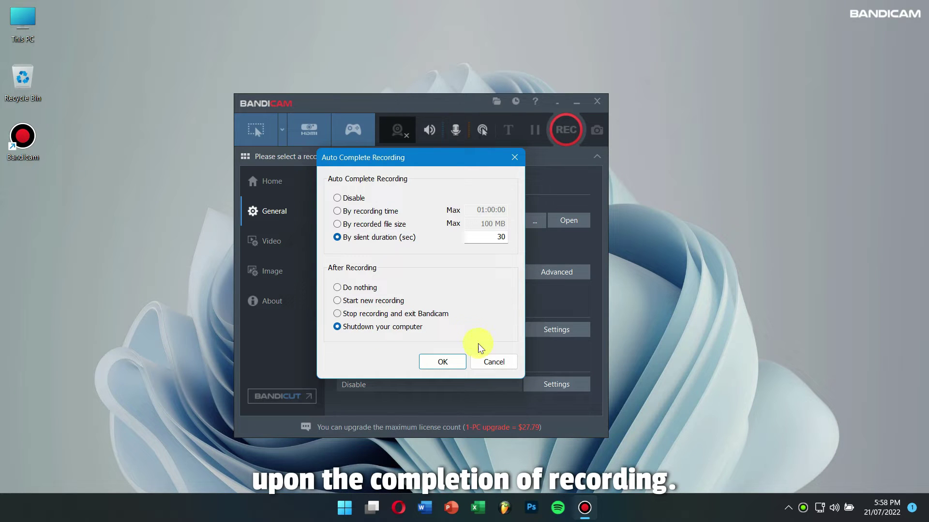
left_click(486, 361)
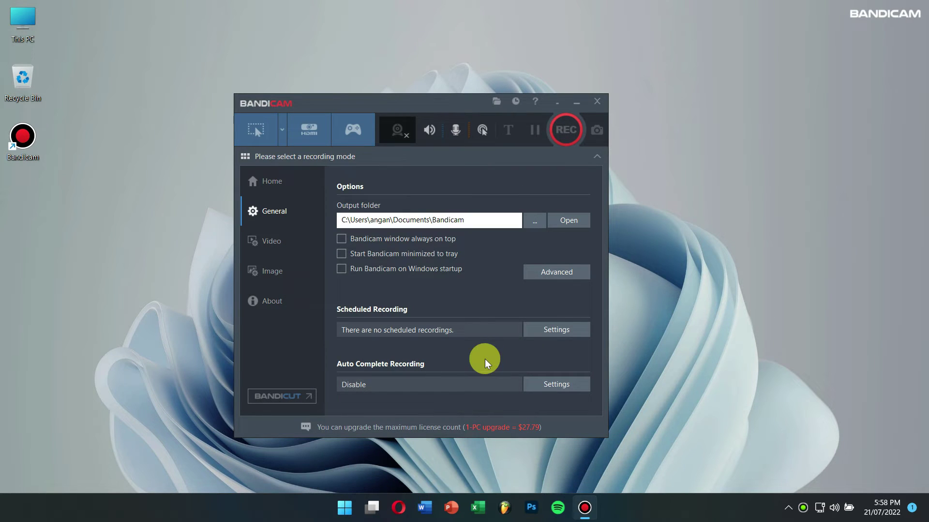
- Review the Hooking and Language advanced tabs, keeping English, then view the Hotkeys tab
left_click(553, 271)
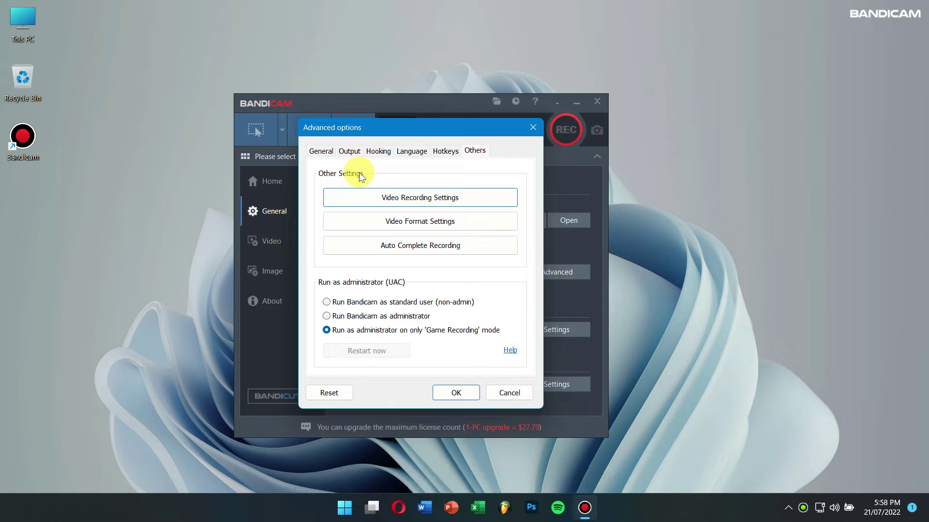
left_click(381, 154)
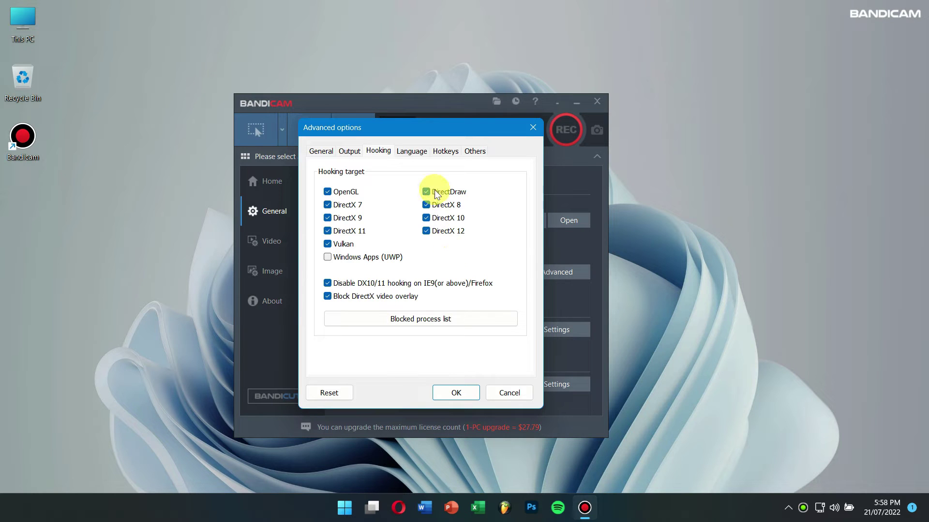
left_click(412, 151)
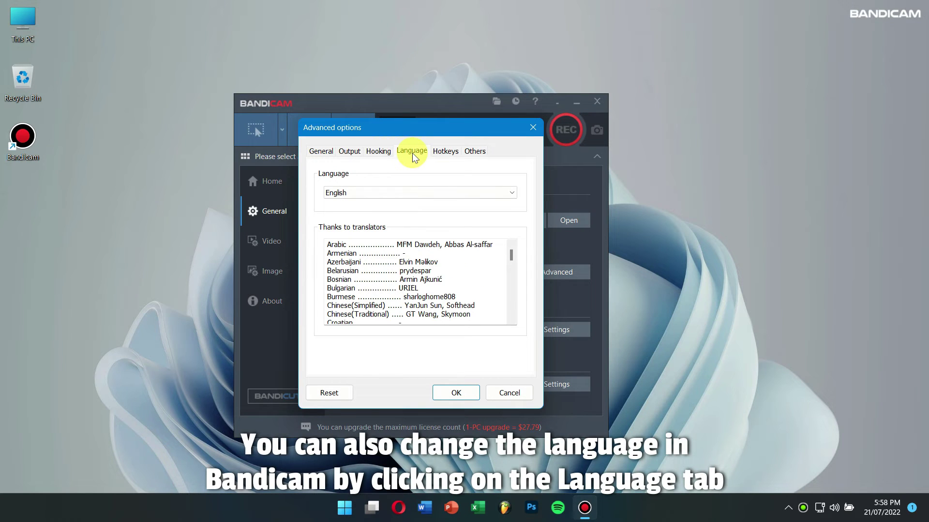
left_click(398, 193)
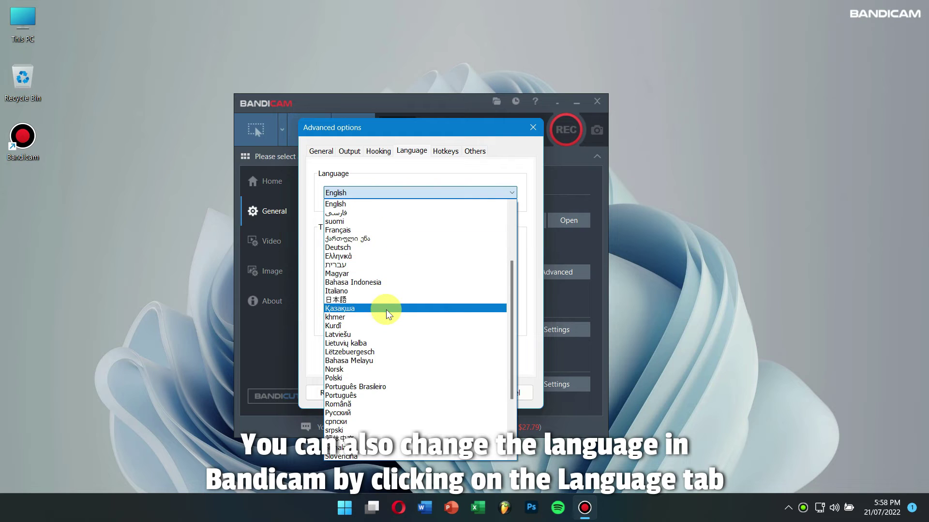
left_click(453, 168)
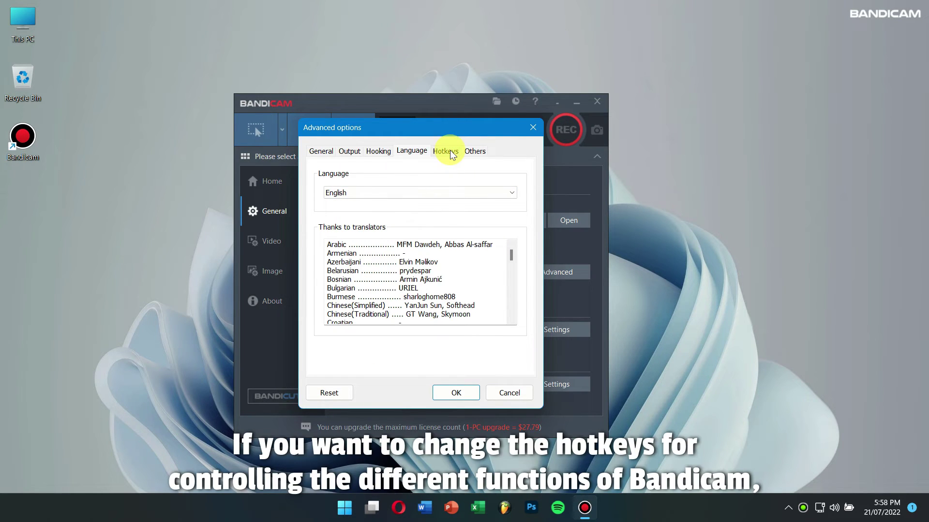
left_click(450, 151)
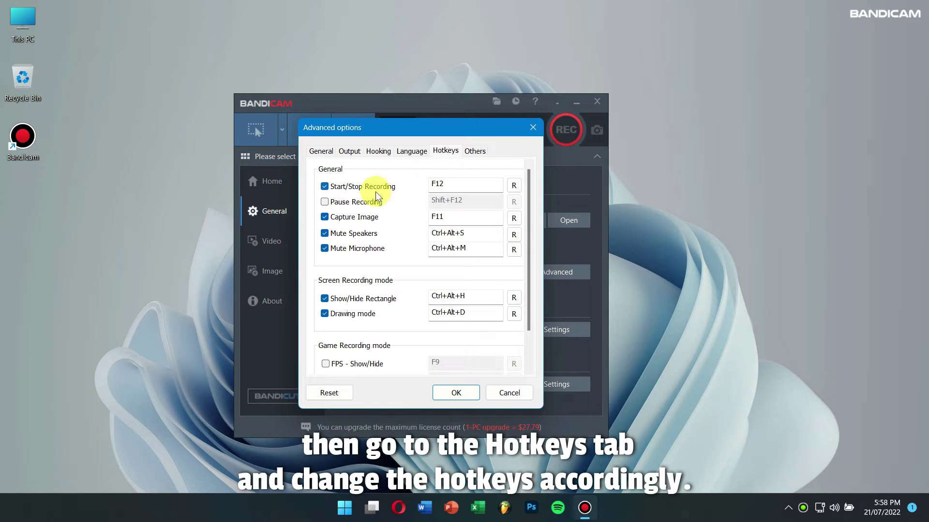
- Reset all Bandicam settings to defaults from Advanced options, then close the main window
left_click(534, 128)
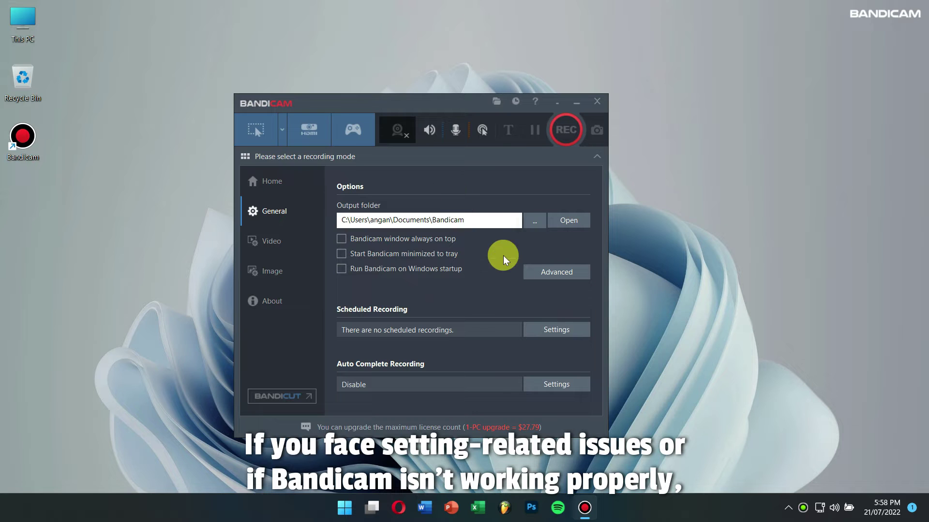
left_click(534, 274)
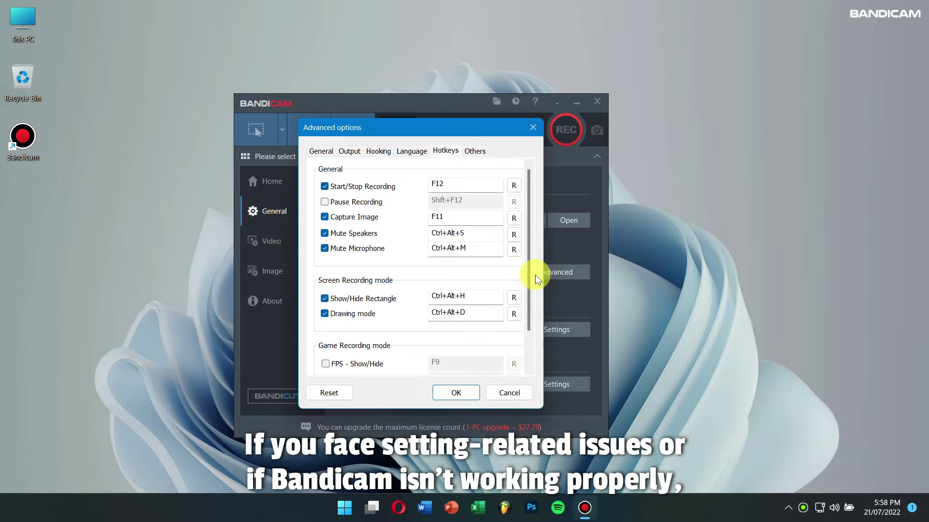
left_click(329, 393)
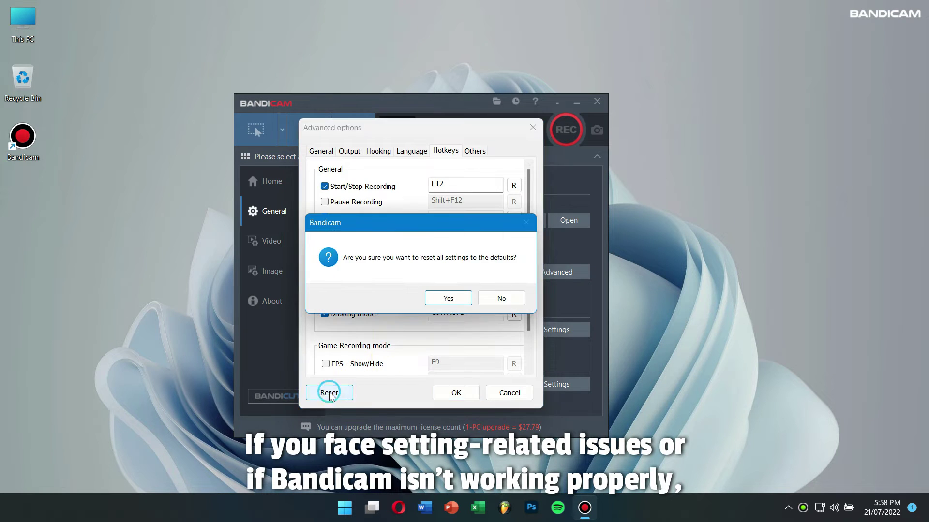
left_click(457, 299)
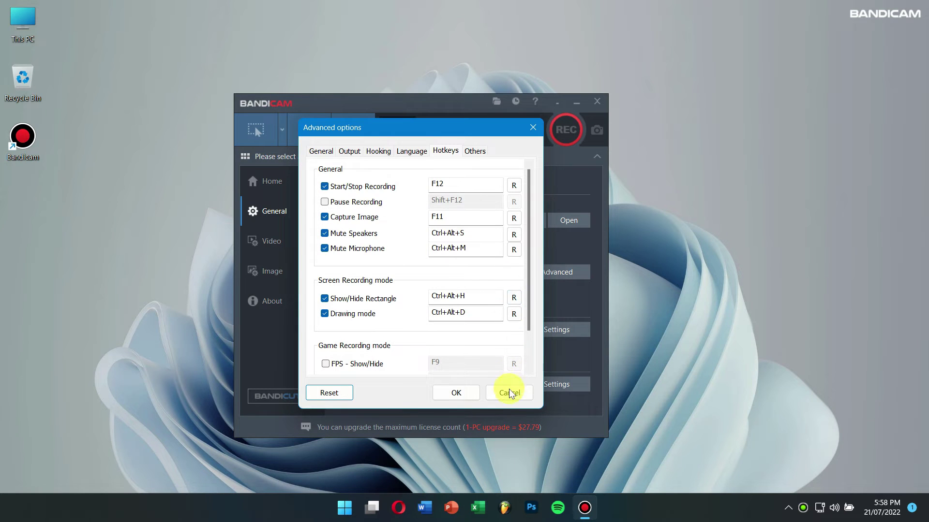
left_click(509, 391)
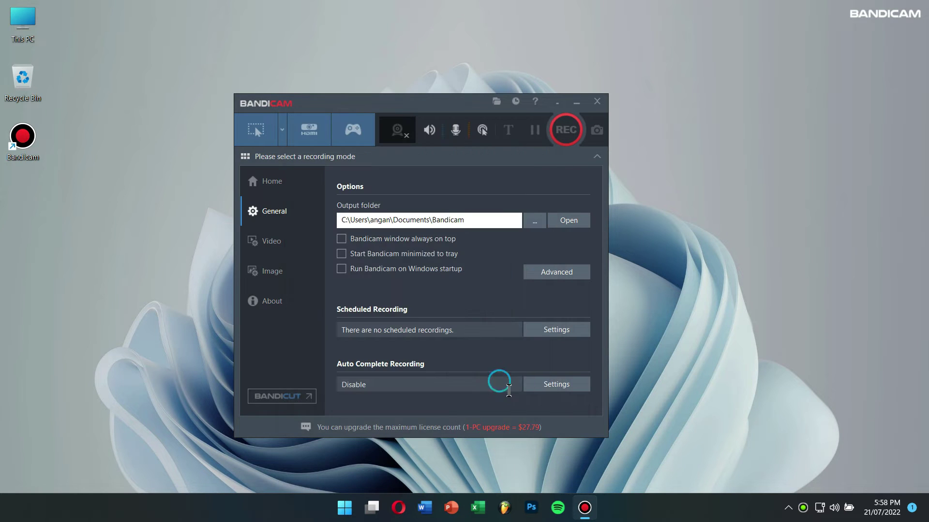
left_click(597, 101)
- Refresh the desktop, launch Bandicam, and restart it in Game Recording mode as administrator
right_click(351, 165)
left_click(399, 200)
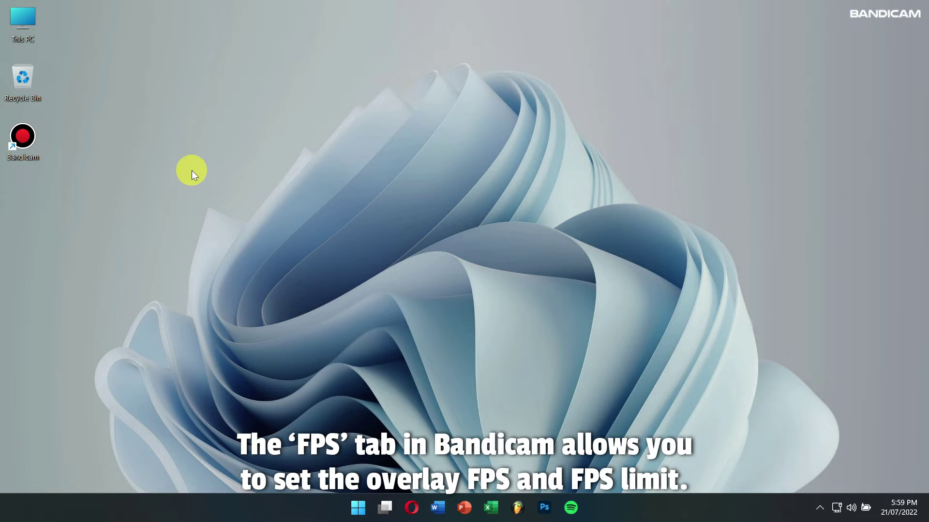
double_click(27, 151)
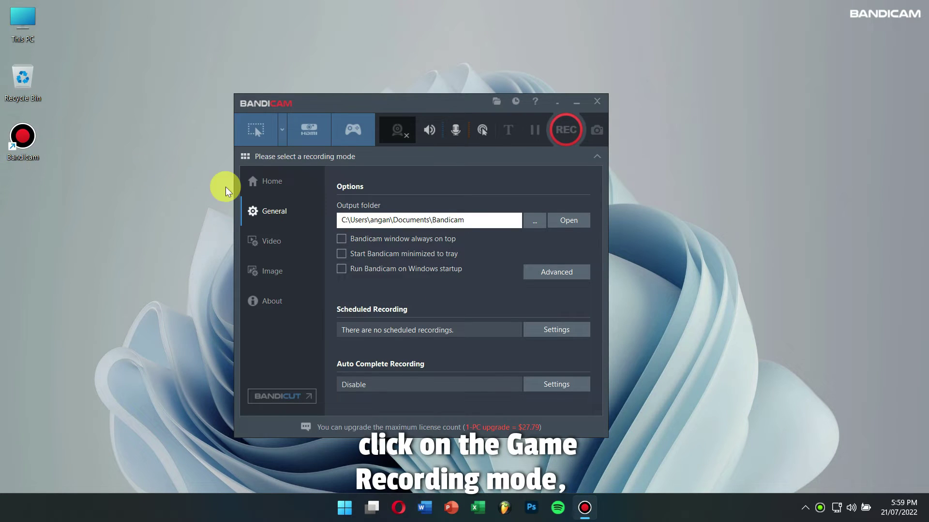
key("alt+F4")
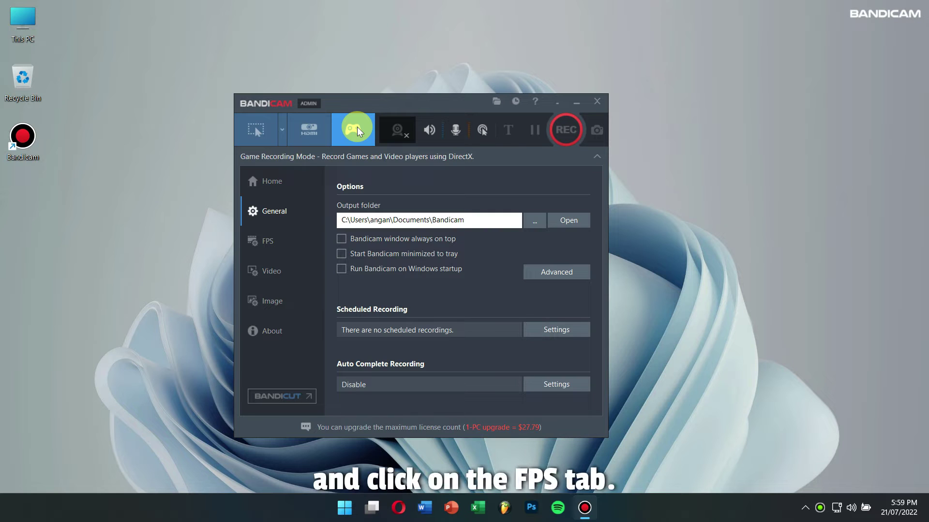
- On the FPS page, leave both the Show/Hide and Position overlay hotkeys turned off
left_click(261, 238)
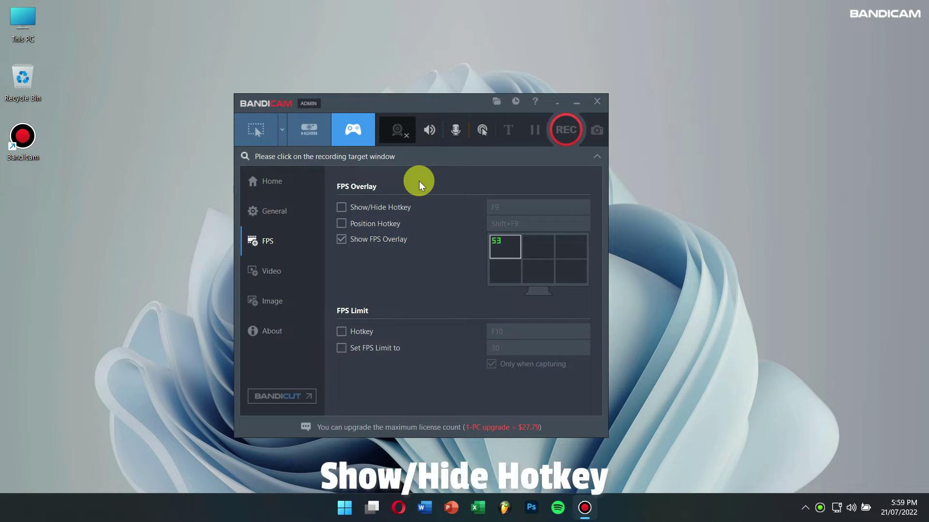
left_click(395, 211)
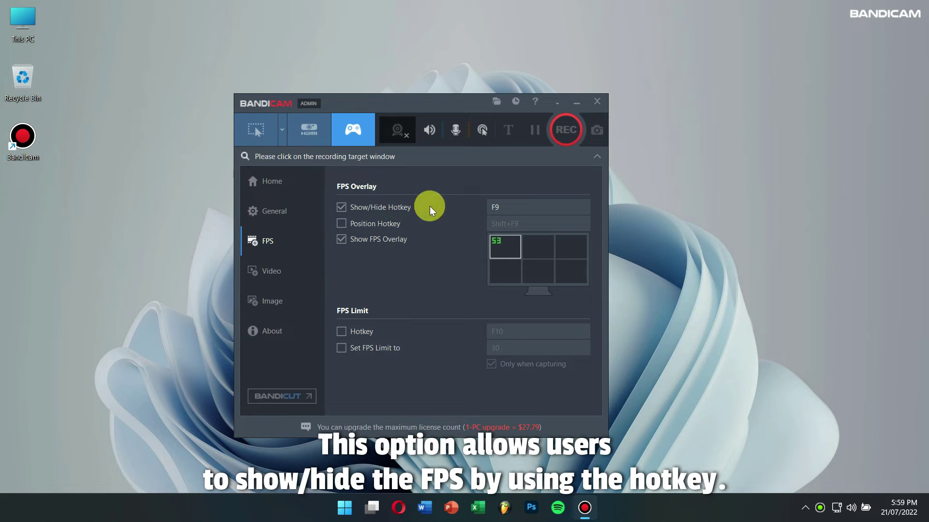
left_click(493, 207)
left_click(345, 206)
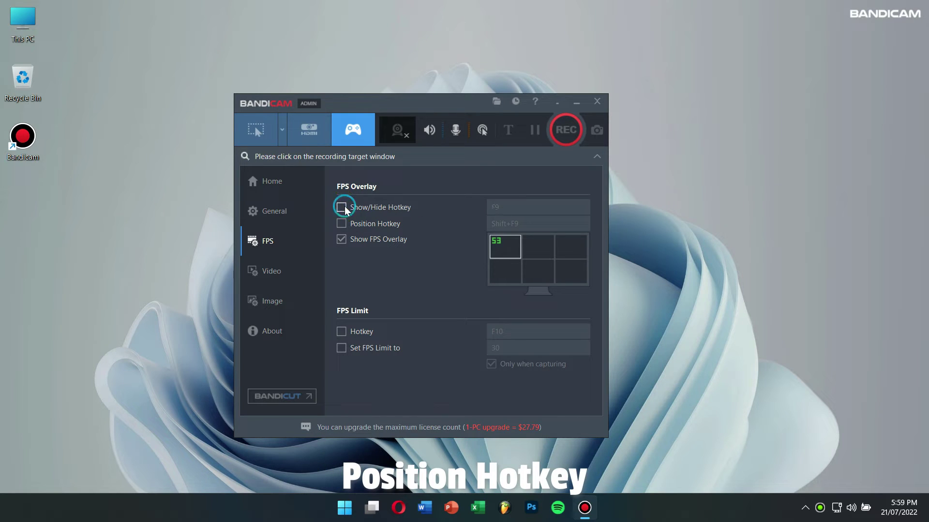
left_click(342, 222)
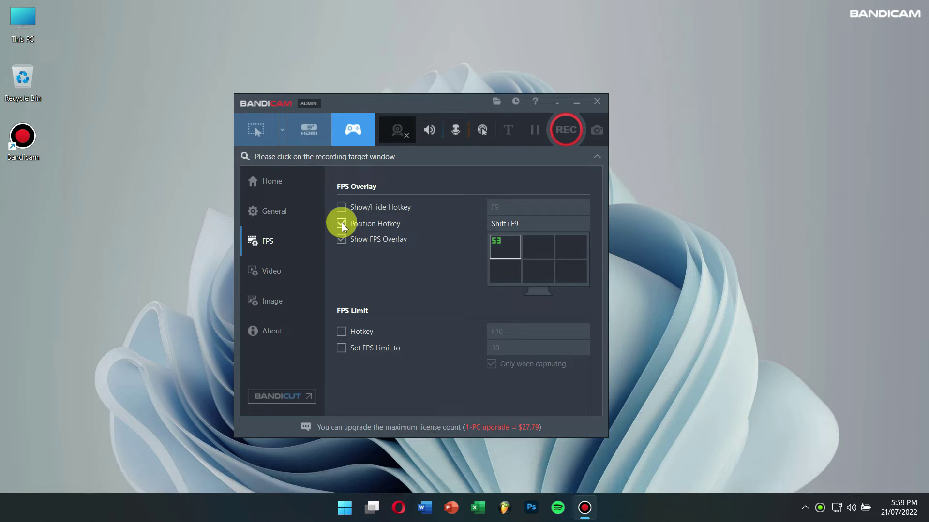
left_click(341, 223)
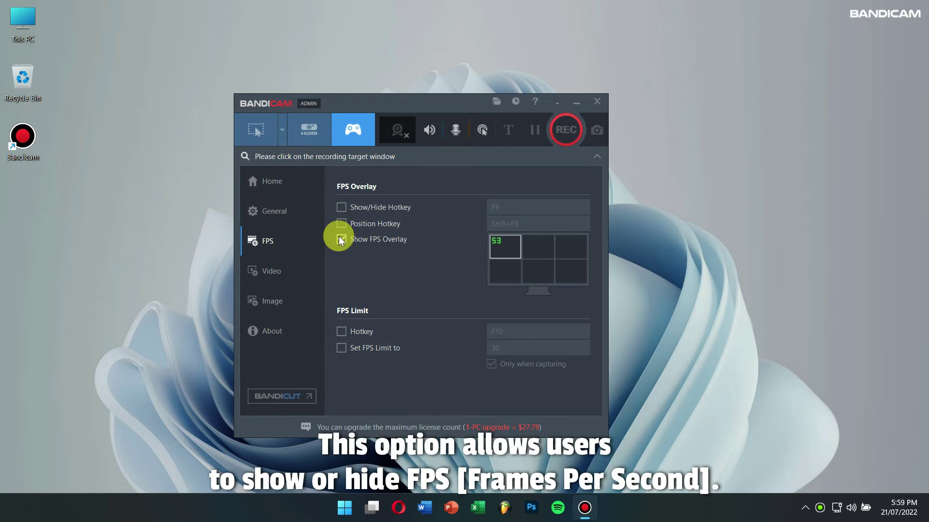
- Cycle the FPS overlay through the position grid, ending at the top-left corner
left_click(535, 246)
left_click(572, 248)
left_click(569, 268)
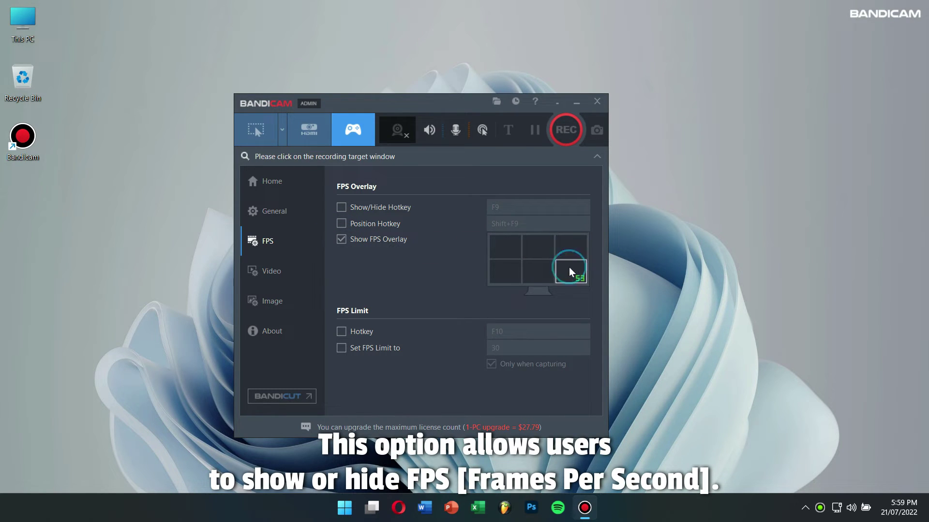
left_click(535, 270)
left_click(501, 268)
left_click(501, 247)
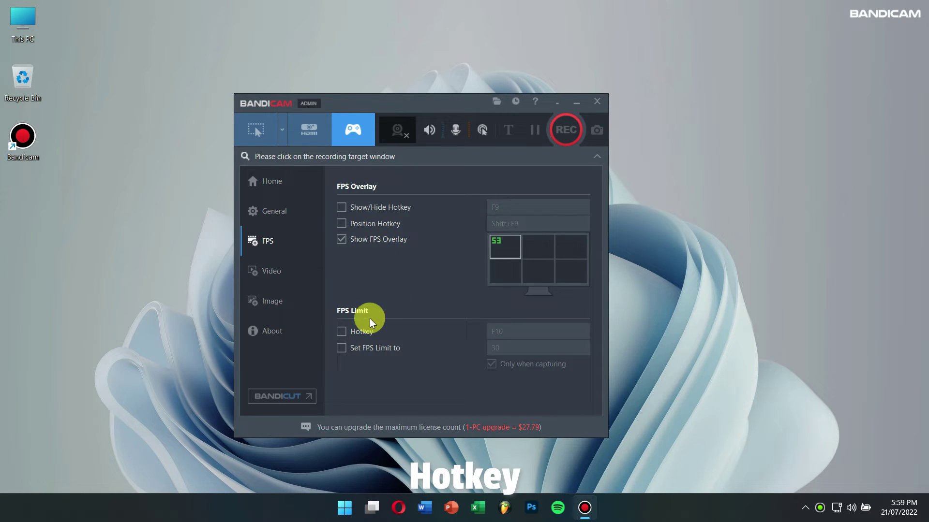
- Leave the FPS-limit hotkey off and cap the frame rate at 30 FPS only while capturing
left_click(360, 330)
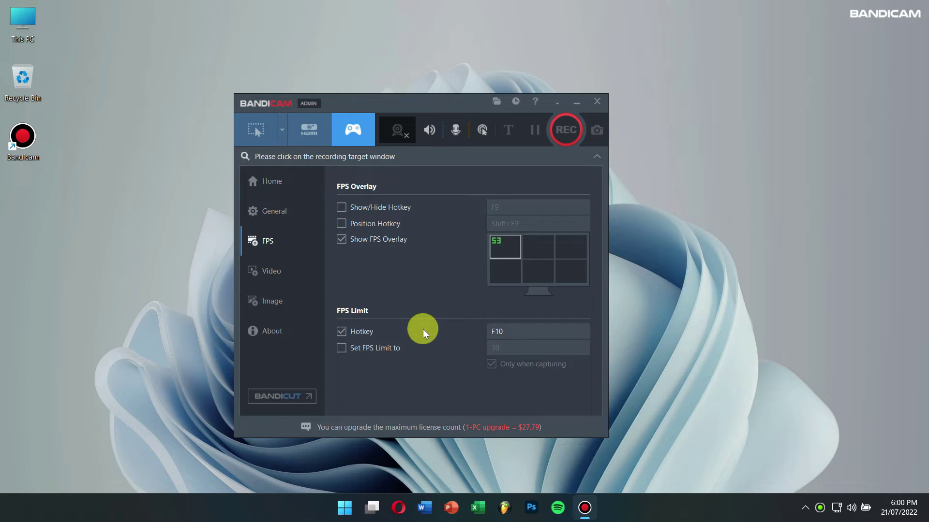
left_click(362, 331)
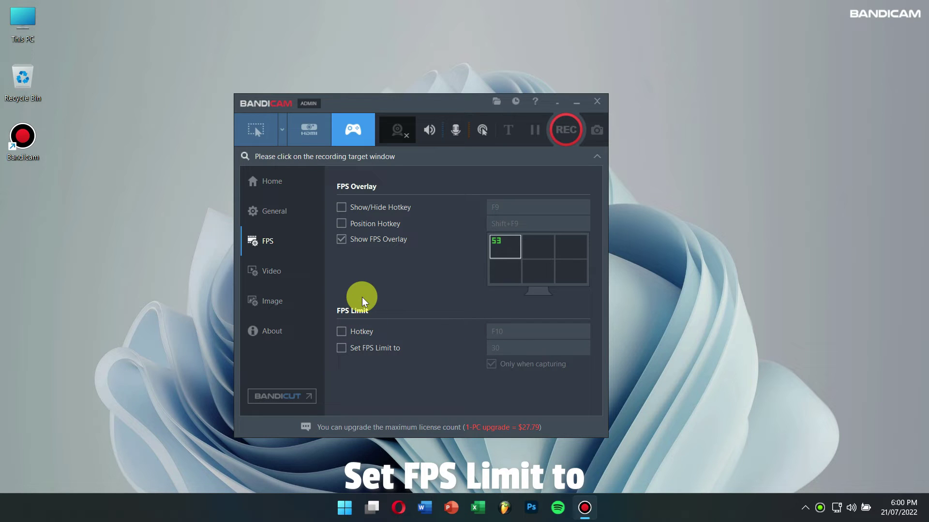
left_click(371, 348)
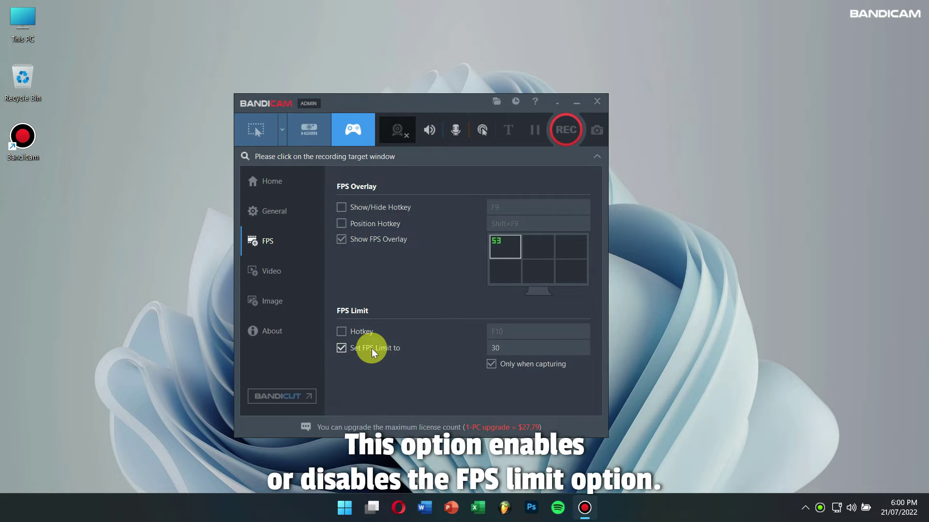
double_click(508, 348)
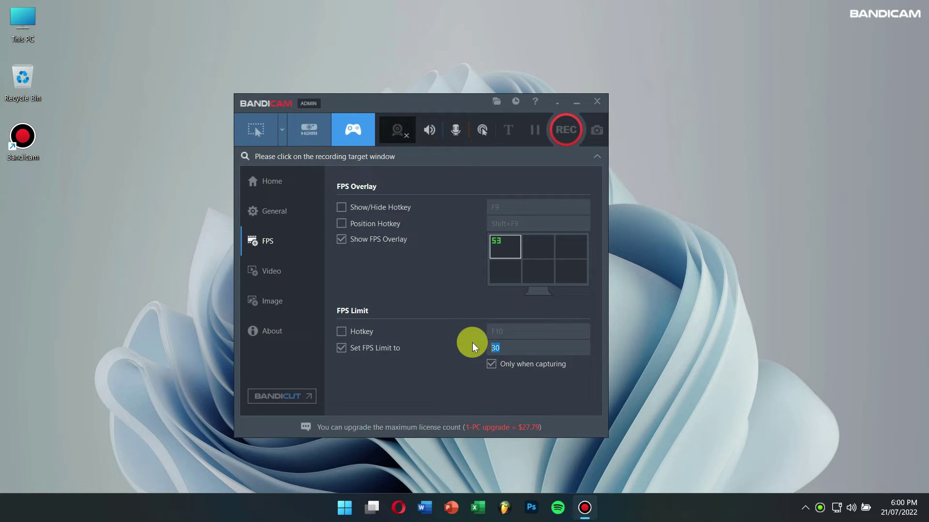
type("60")
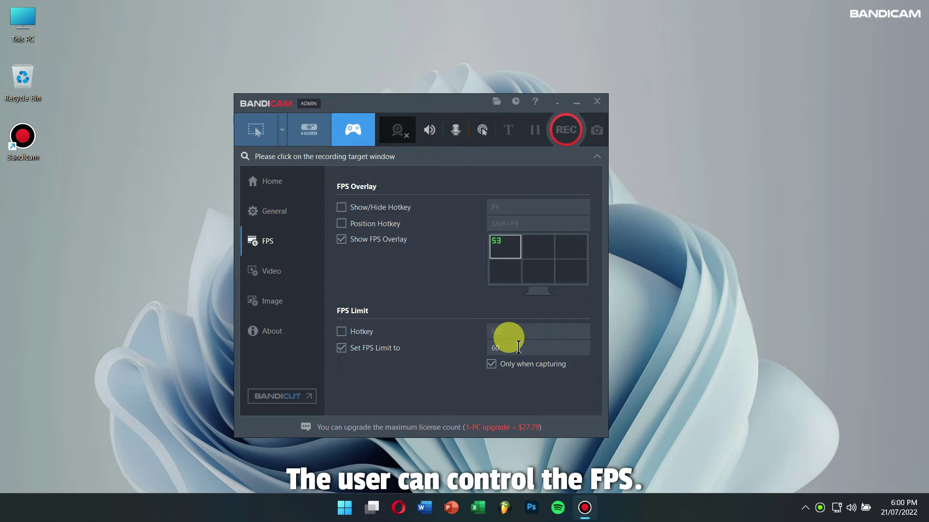
double_click(496, 345)
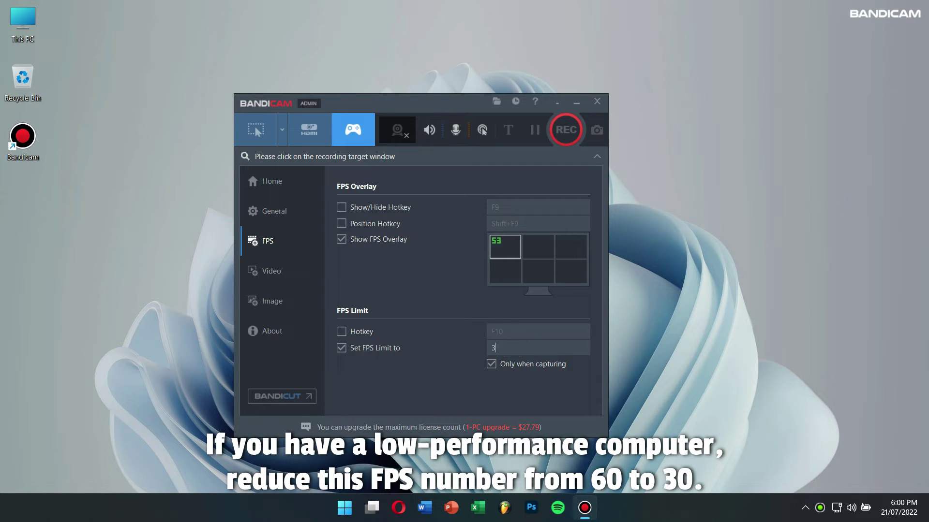
type("30")
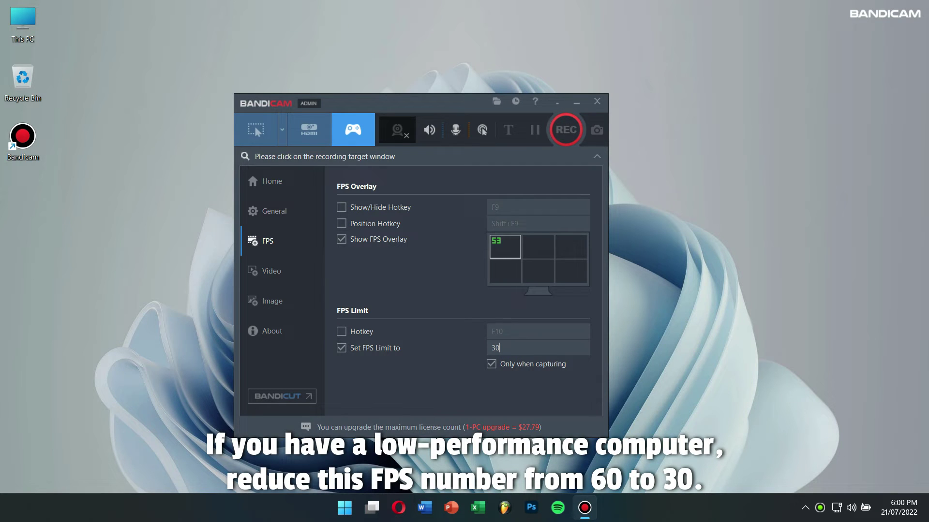
left_click(460, 374)
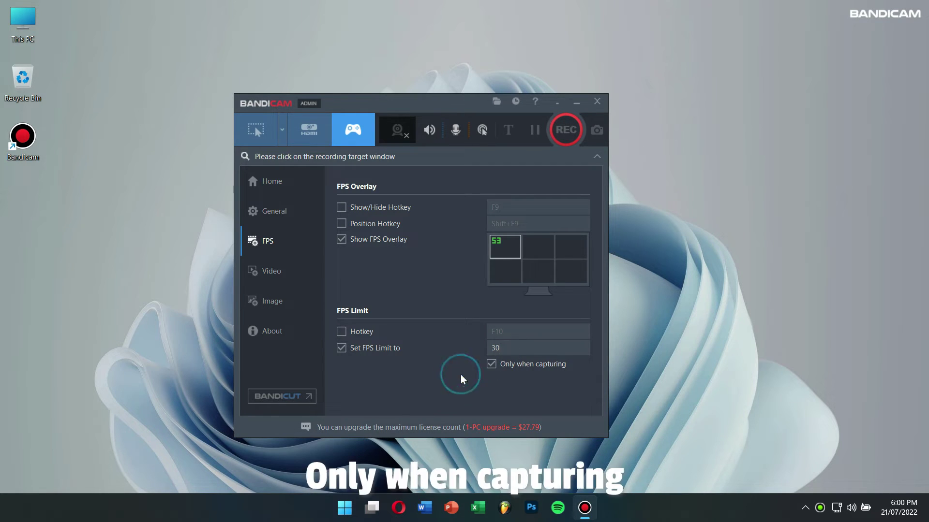
left_click(490, 366)
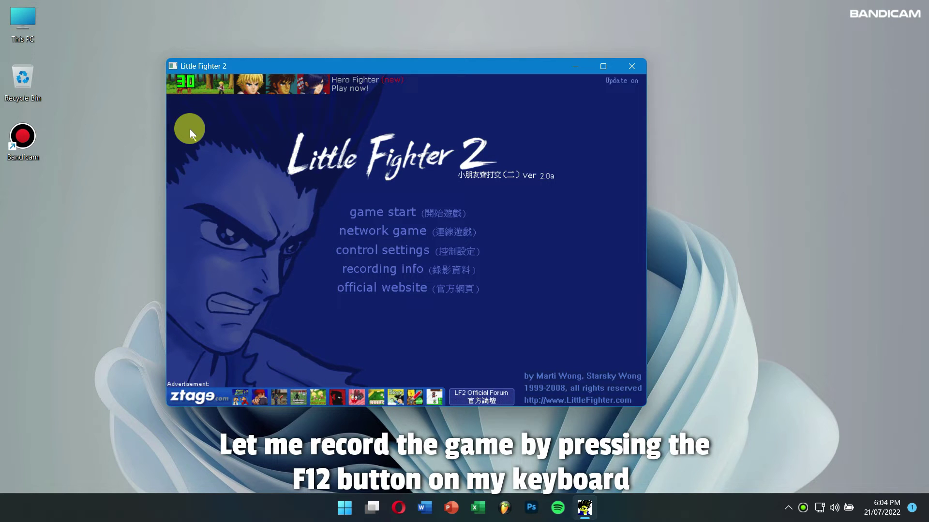
- Press F12 in Little Fighter 2 to begin recording its title menu at 30 FPS
key("F12")
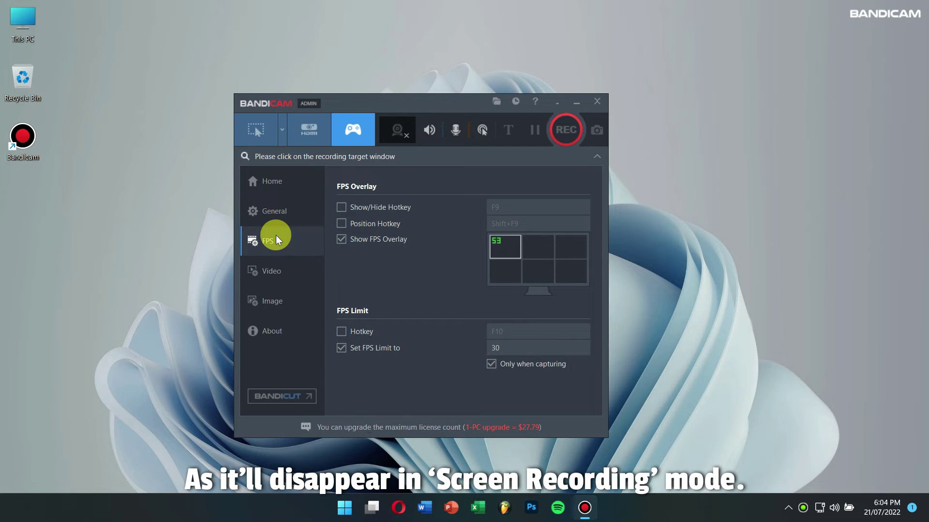
left_click(363, 129)
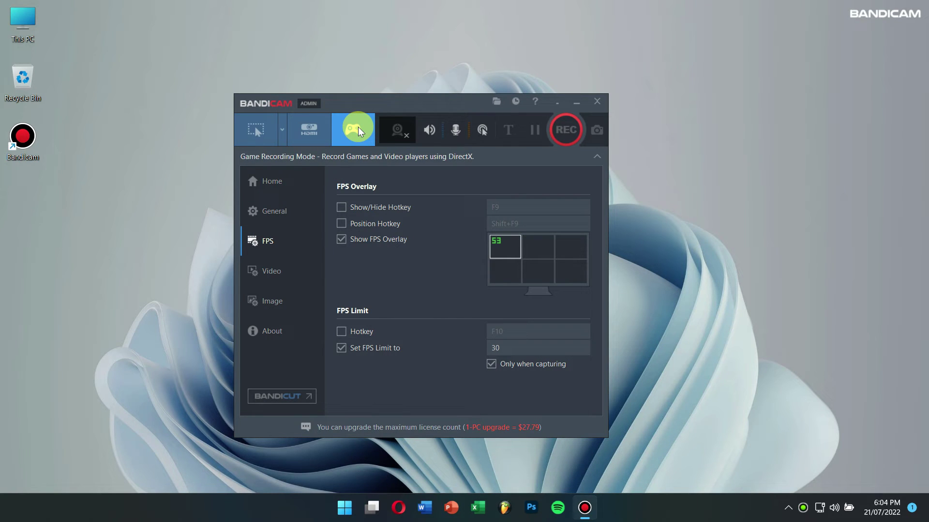
- Switch Bandicam to Screen Recording mode, relaunch it from the desktop shortcut, and open Video settings
left_click(272, 125)
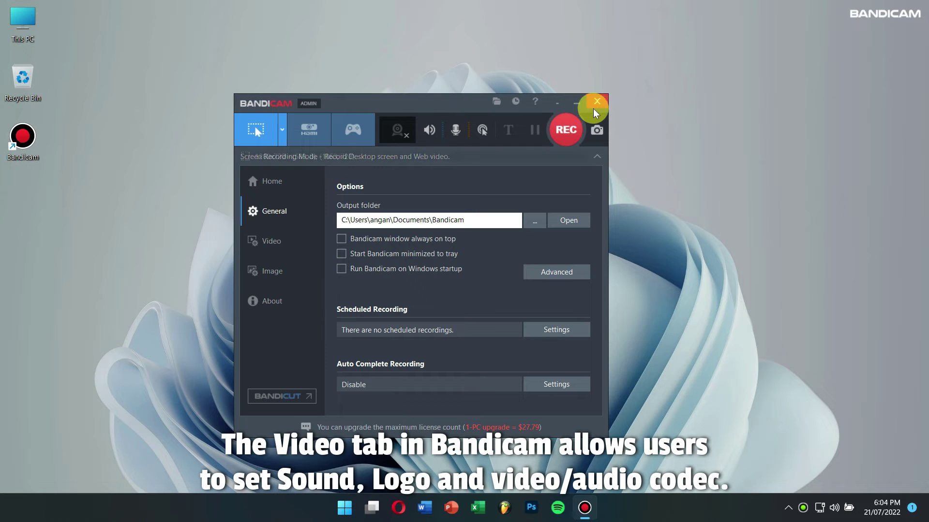
left_click(596, 104)
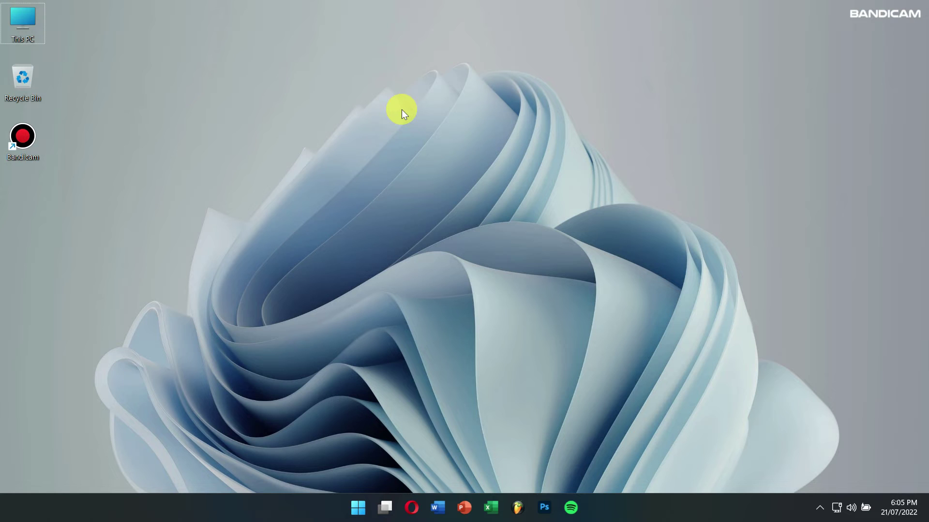
left_click(38, 138)
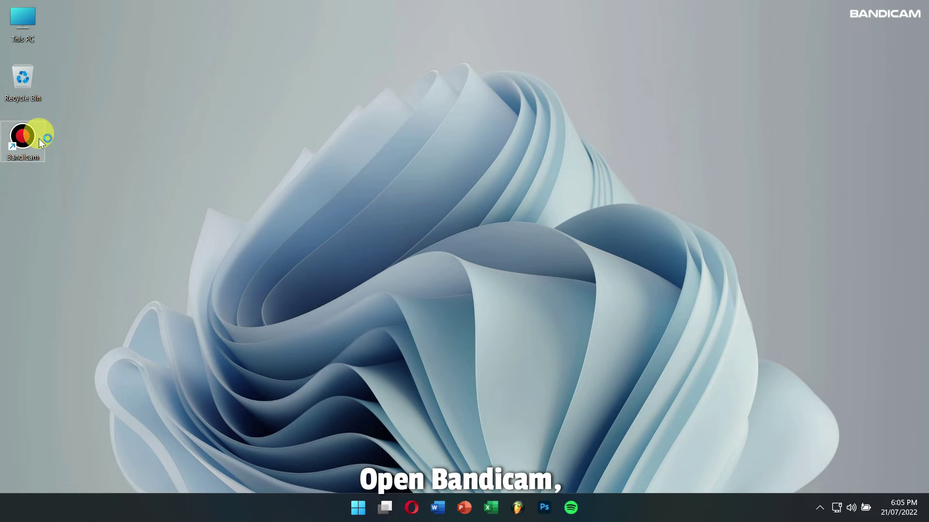
double_click(39, 138)
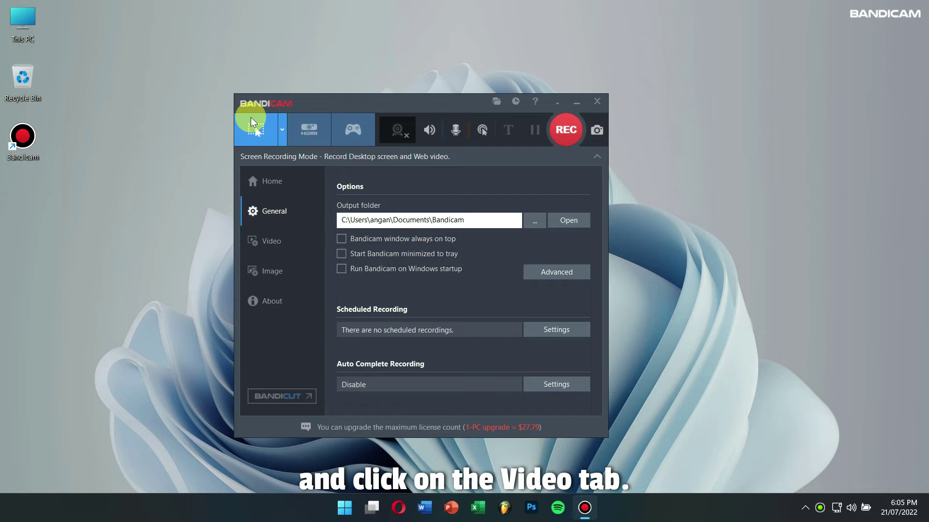
left_click(273, 247)
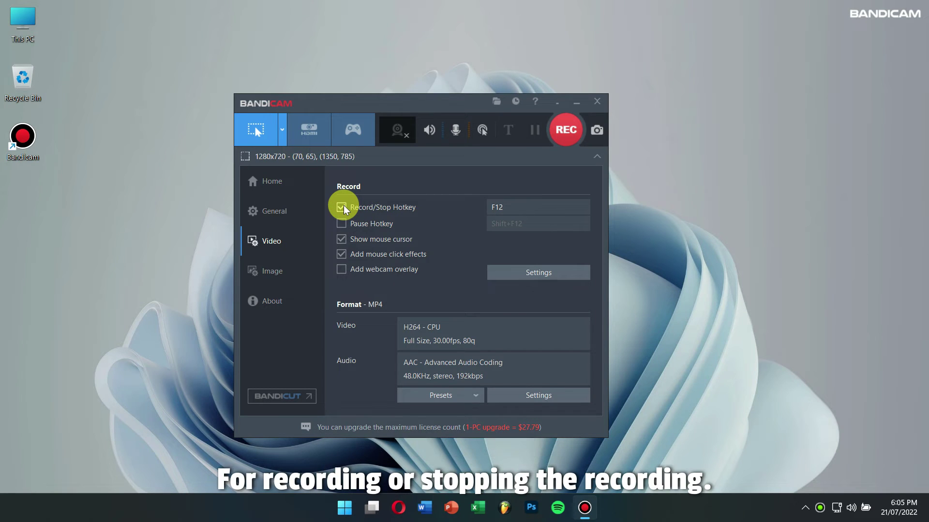
left_click(505, 207)
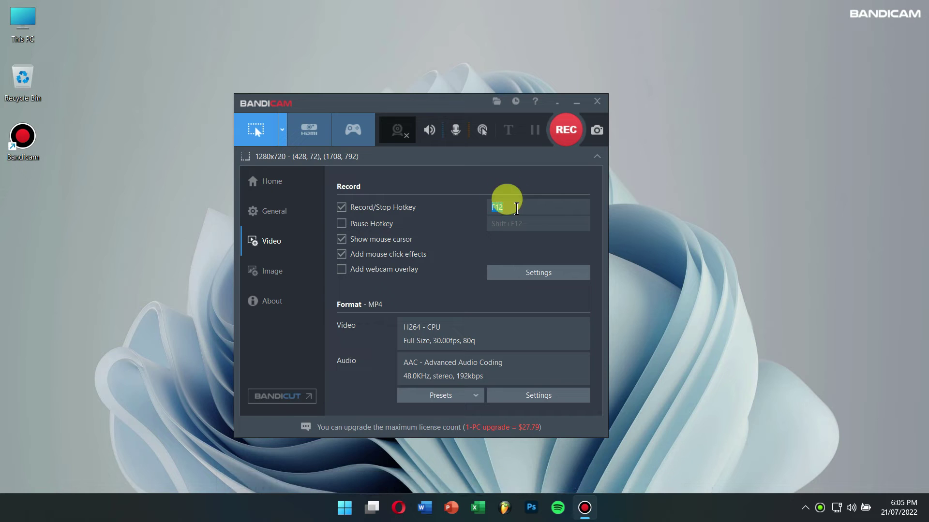
key("F8")
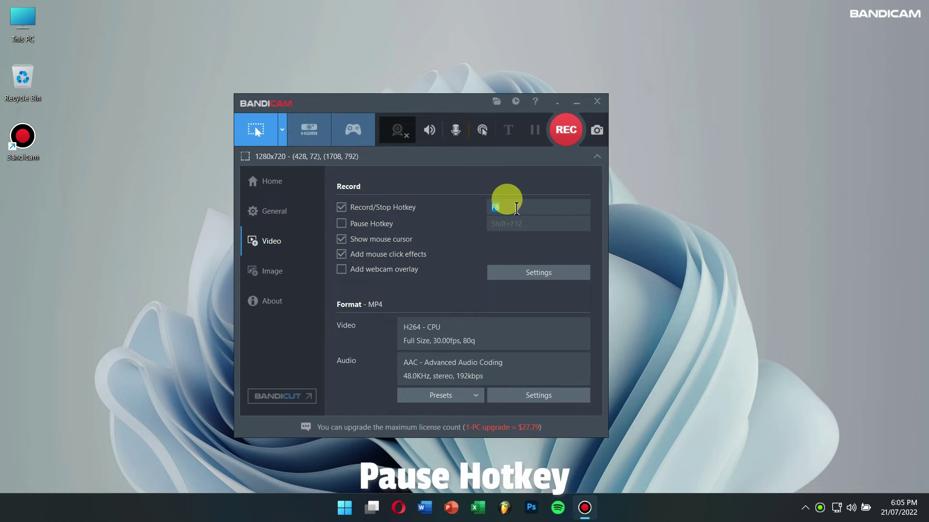
key("F12")
left_click(341, 224)
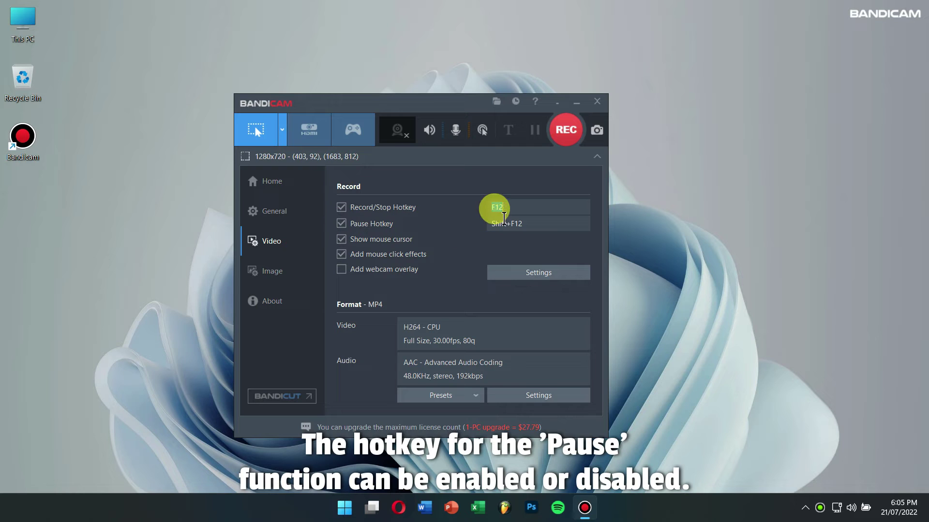
left_click(341, 225)
left_click(341, 240)
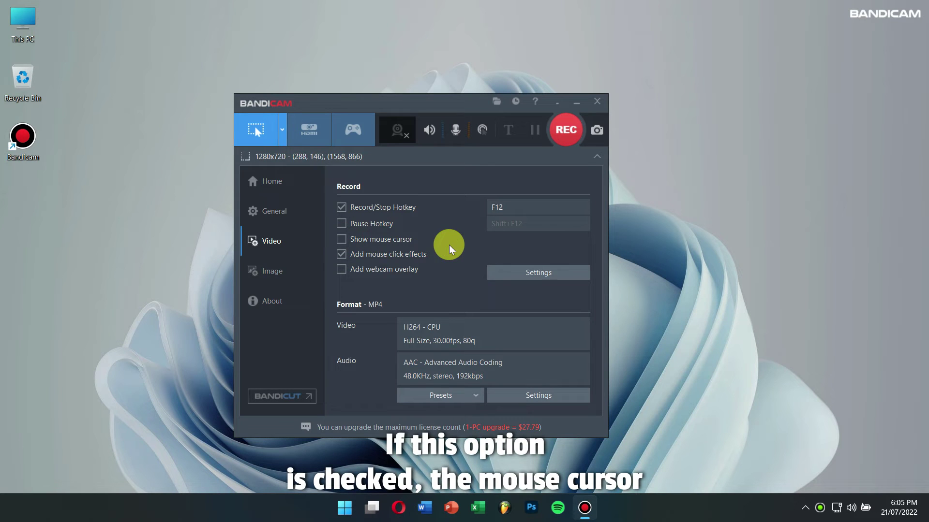
left_click(341, 240)
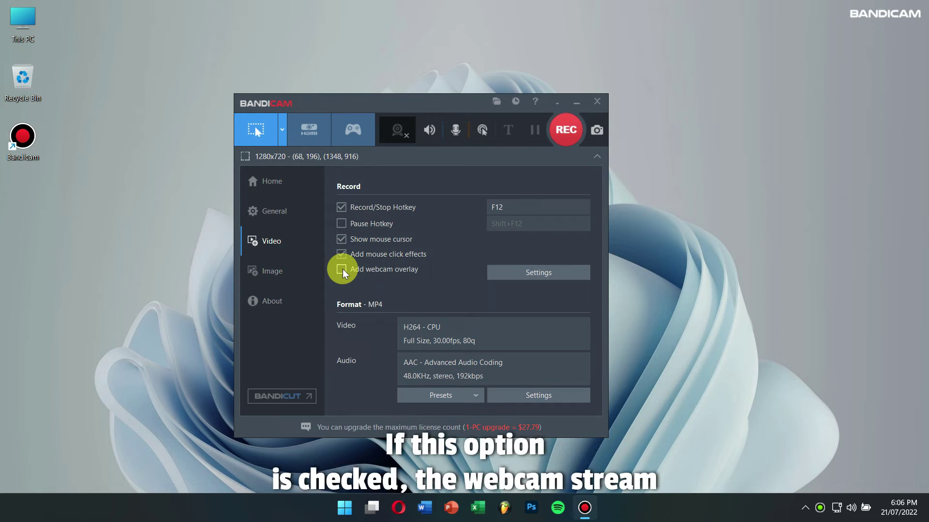
left_click(341, 270)
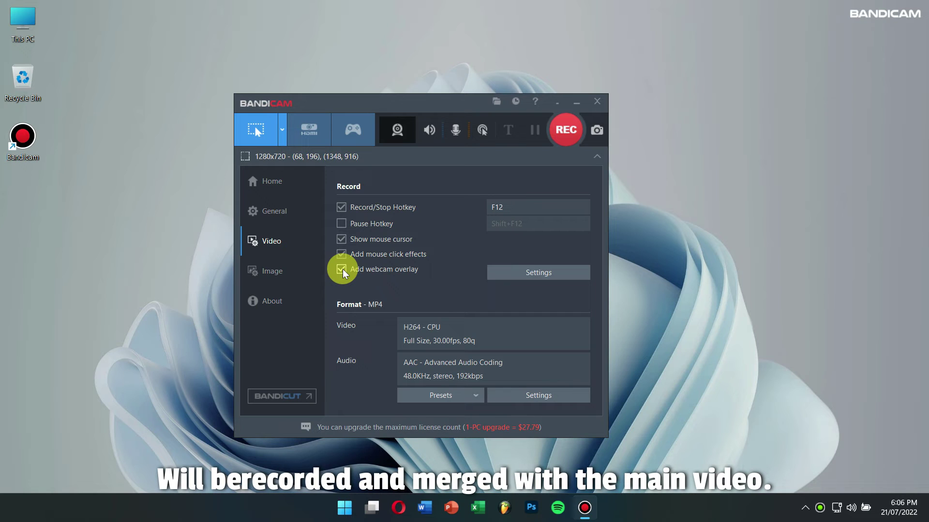
left_click(341, 270)
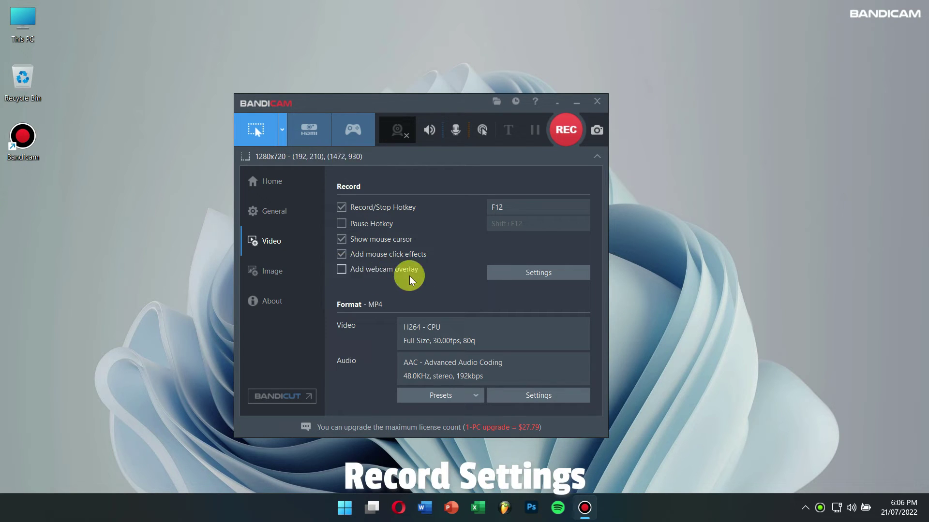
- Browse the Recording settings' speaker device list, webcam and logo pages without changing anything
left_click(525, 273)
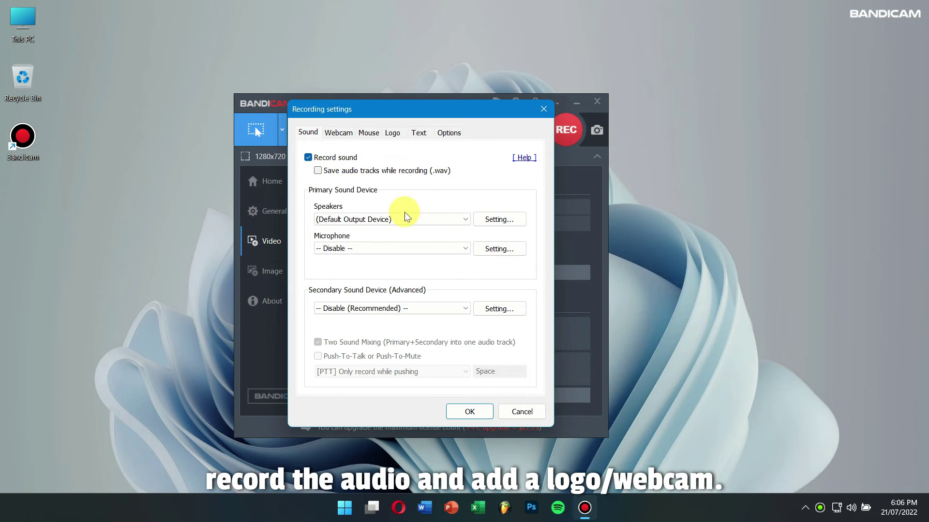
left_click(339, 219)
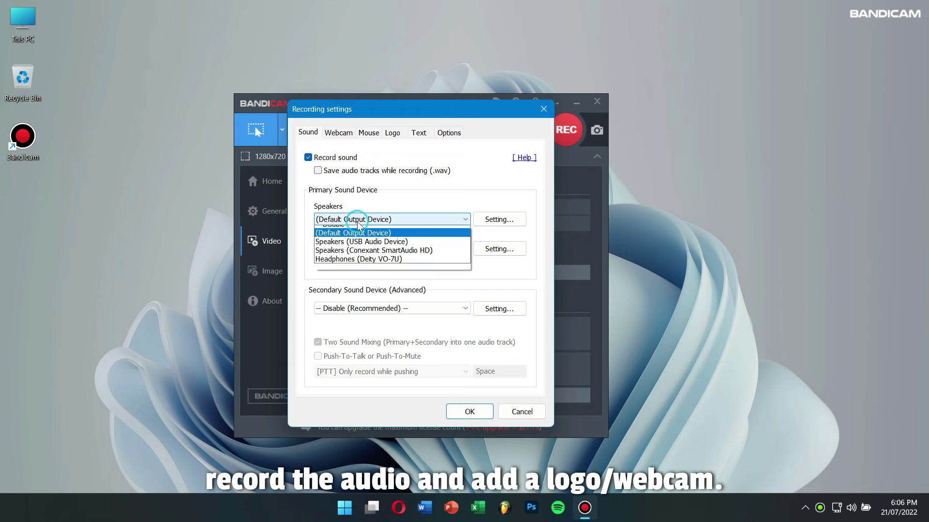
left_click(393, 131)
left_click(334, 133)
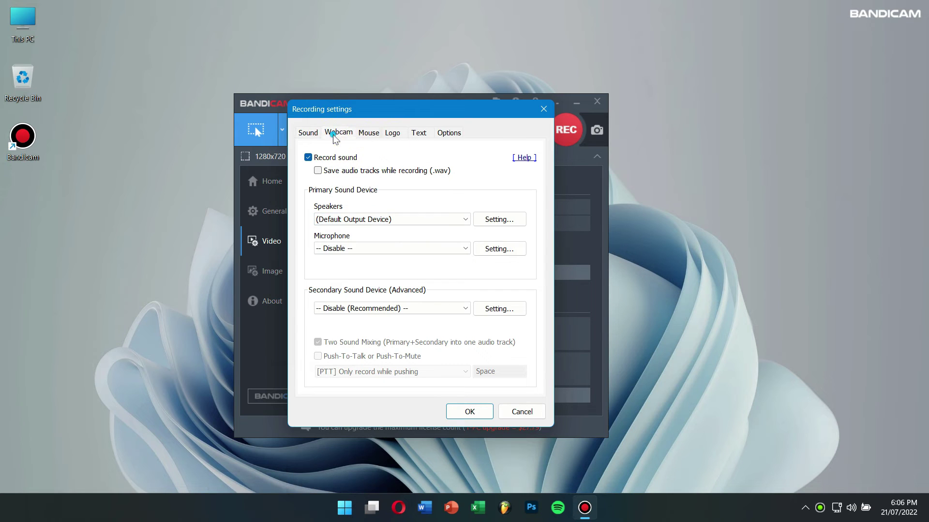
left_click(393, 131)
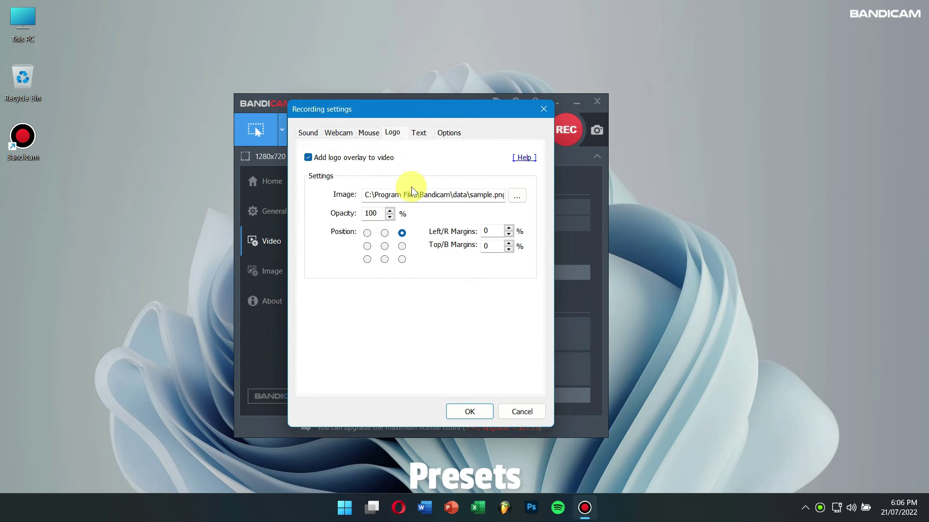
left_click(545, 113)
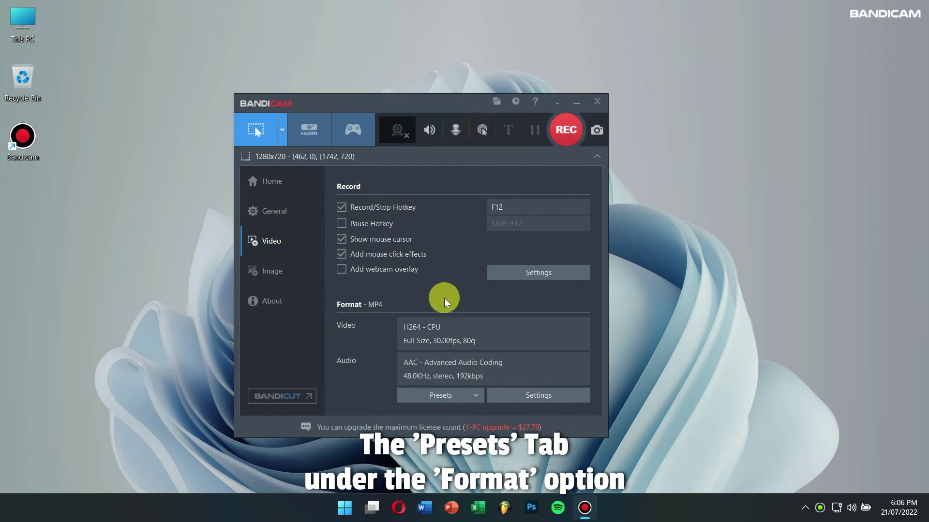
- Review the format presets and Format settings, keeping MP4, H264, 30fps and quality 80
left_click(434, 393)
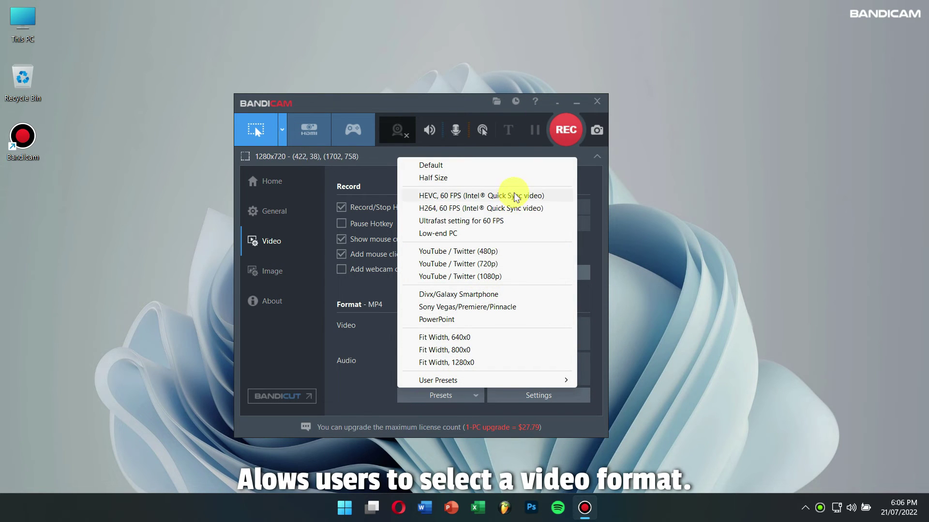
left_click(348, 394)
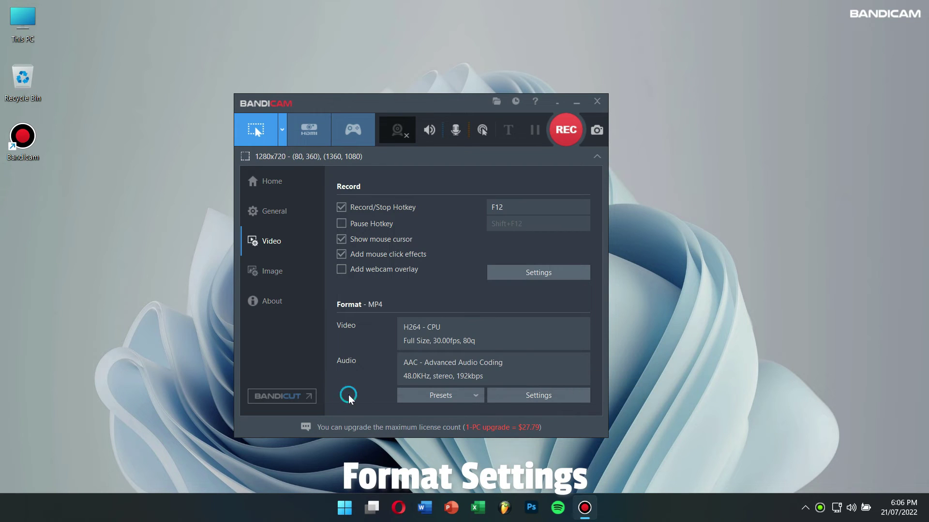
left_click(528, 397)
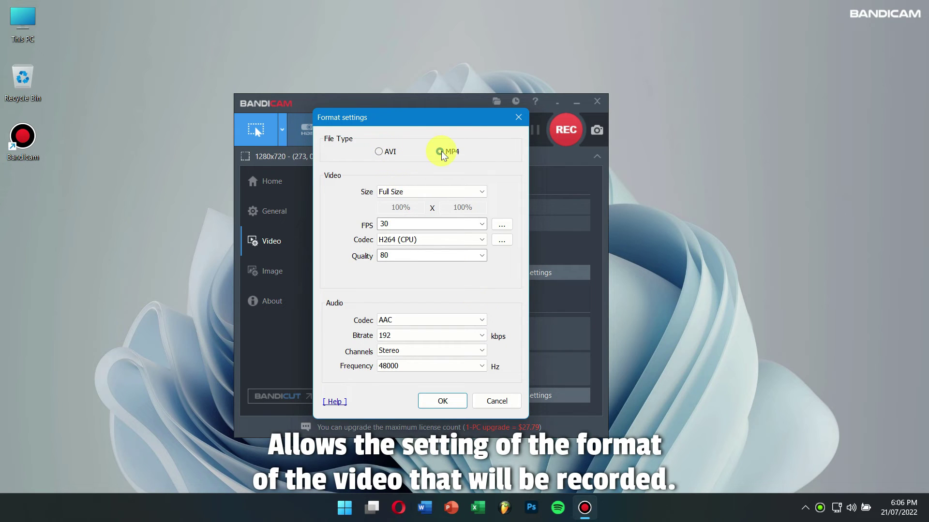
left_click(491, 403)
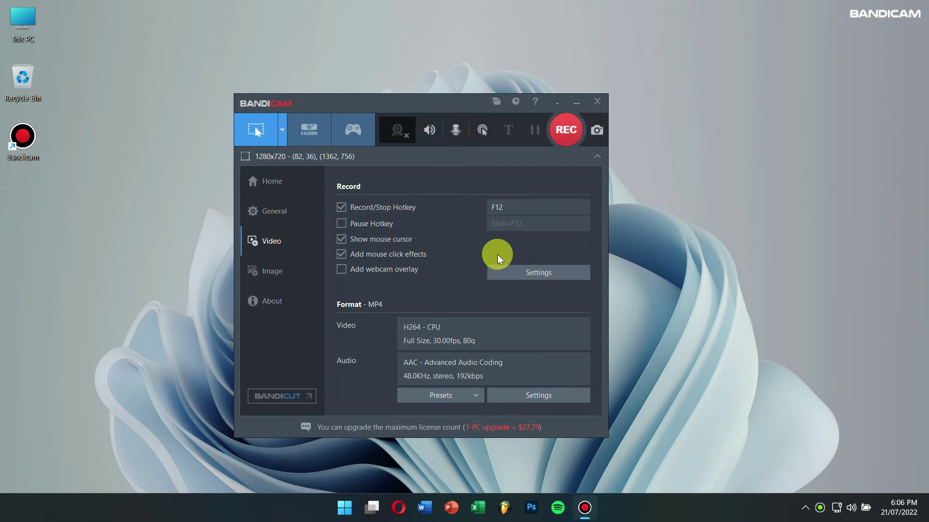
left_click(520, 271)
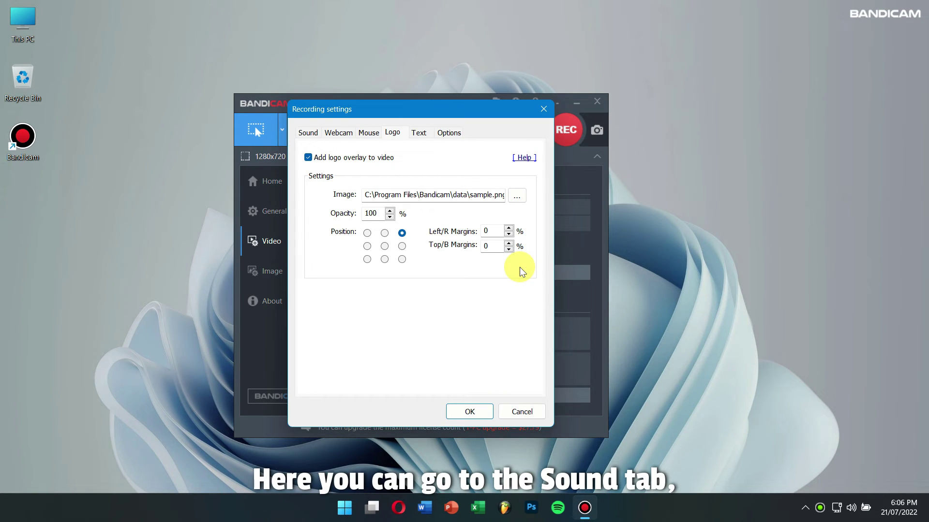
- Check the sound settings and enable the webcam overlay using DroidCam Source 3
left_click(307, 132)
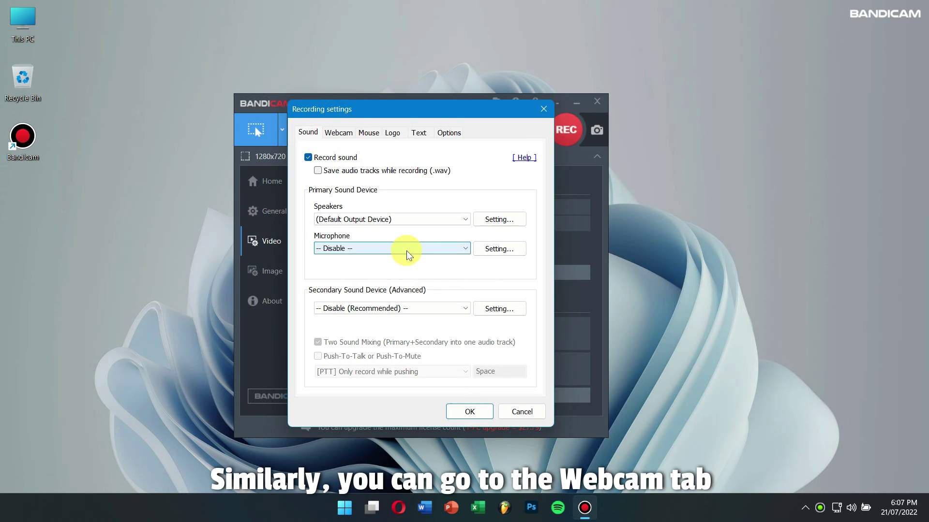
left_click(339, 137)
left_click(333, 158)
left_click(403, 221)
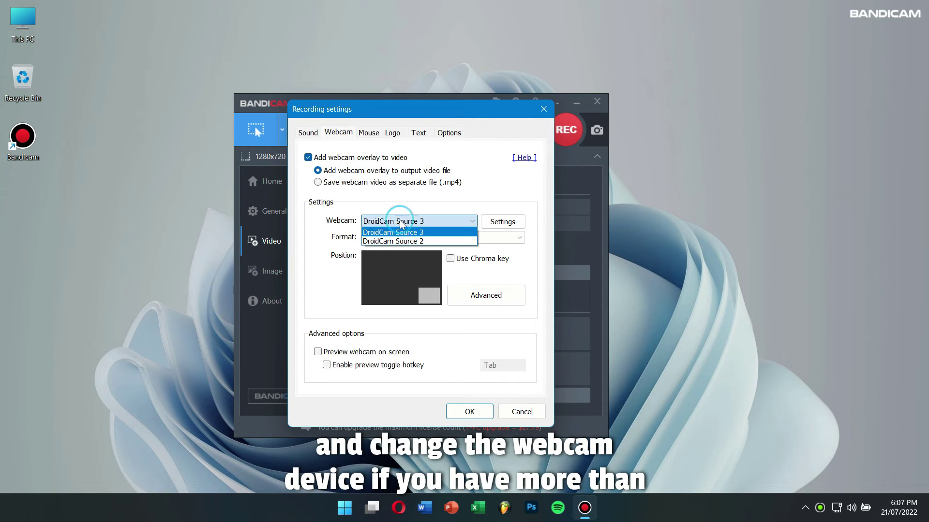
left_click(404, 233)
left_click(407, 221)
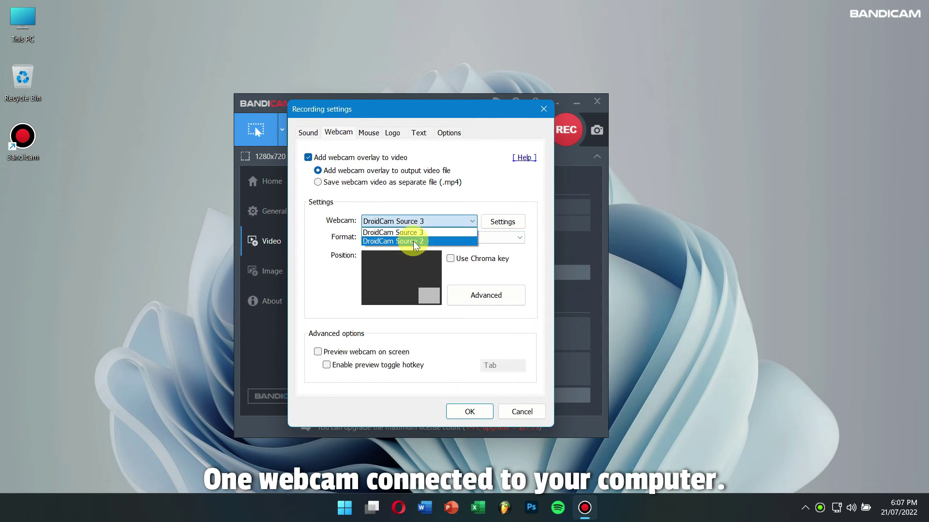
left_click(420, 200)
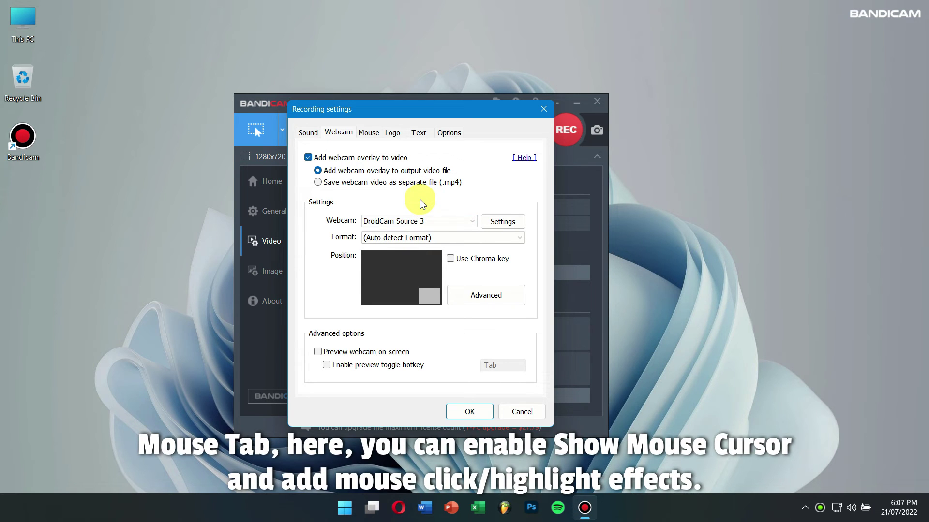
- Toggle the mouse cursor, click effect and highlight options, leaving all of them enabled
left_click(367, 133)
left_click(348, 186)
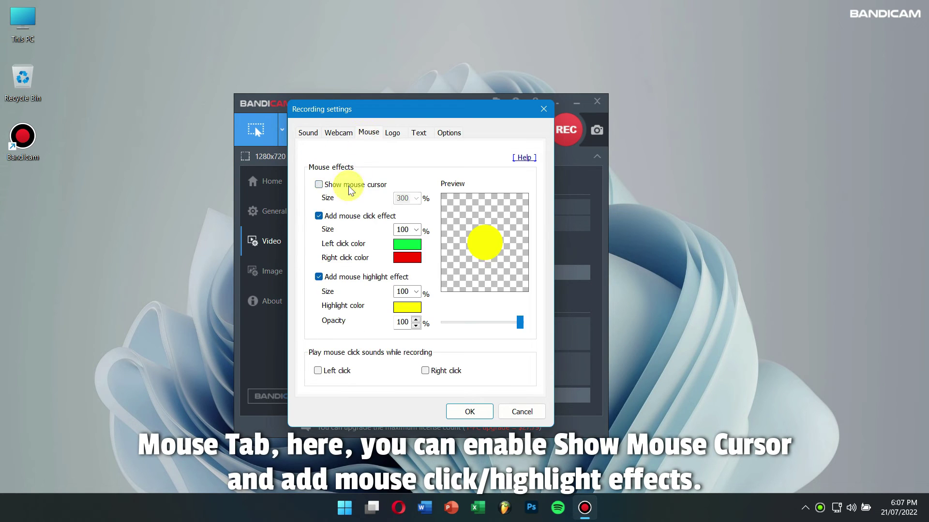
left_click(349, 185)
left_click(339, 216)
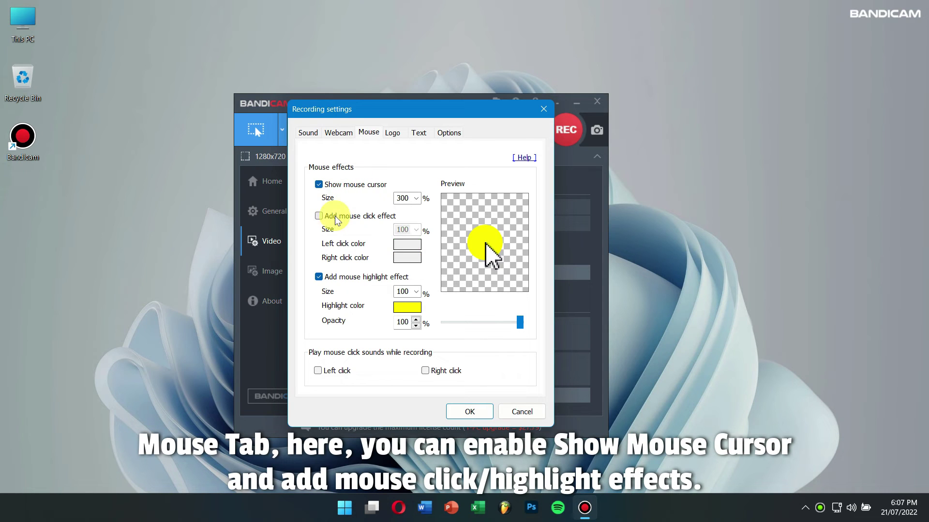
left_click(338, 216)
left_click(350, 275)
left_click(350, 275)
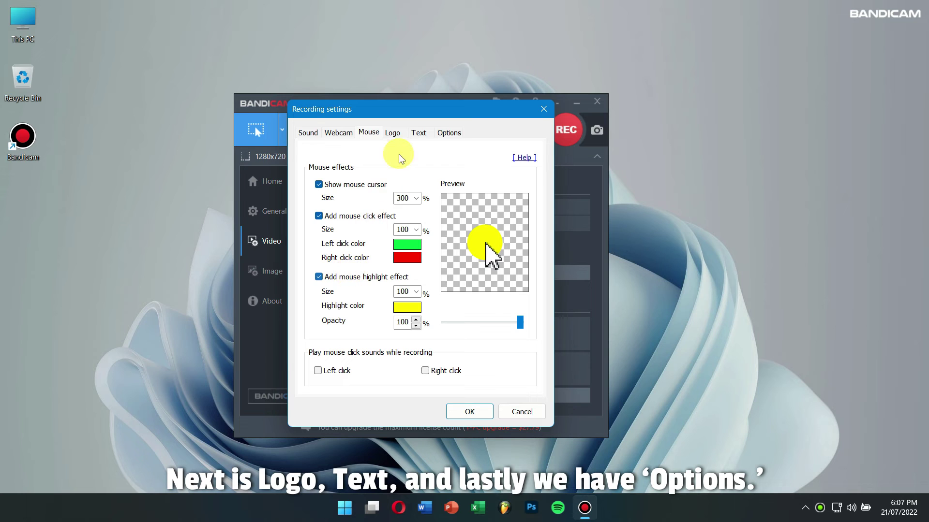
- Look over Logo and Text, then enable Hide main window and the countdown timer under Options
left_click(397, 135)
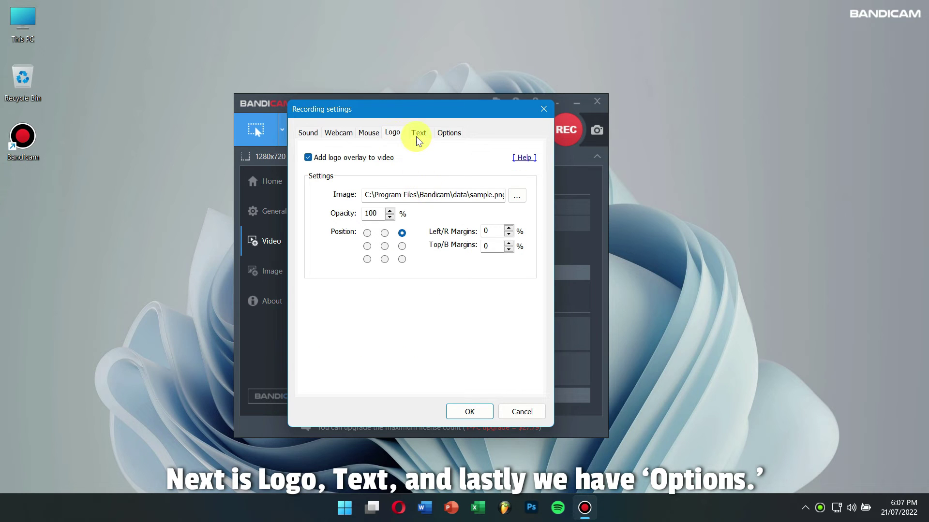
left_click(419, 133)
left_click(449, 132)
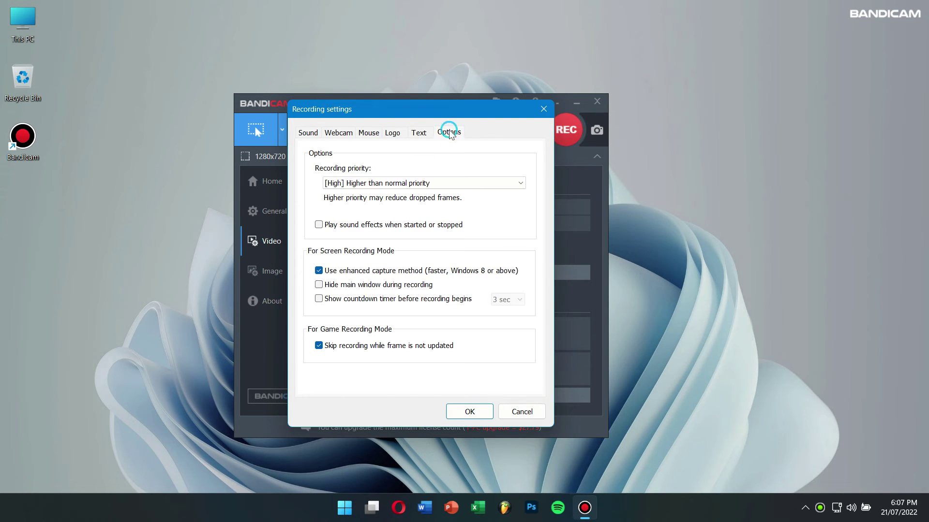
left_click(394, 286)
left_click(395, 299)
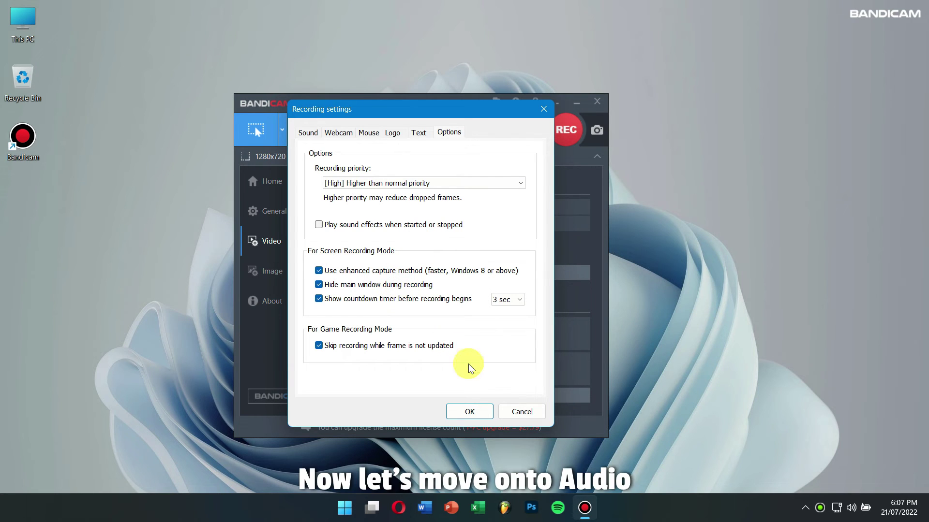
left_click(516, 411)
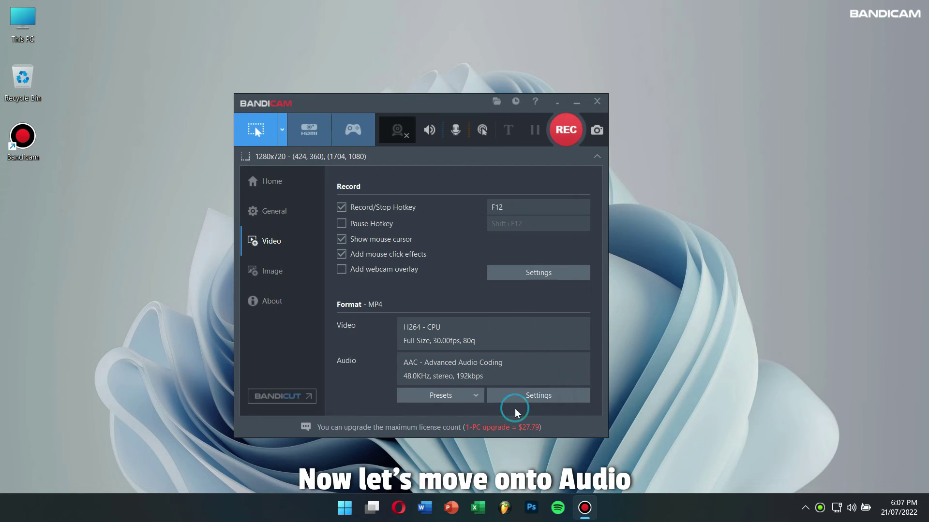
- Close and relaunch Bandicam, then set its recording mode to Audio only
left_click(597, 101)
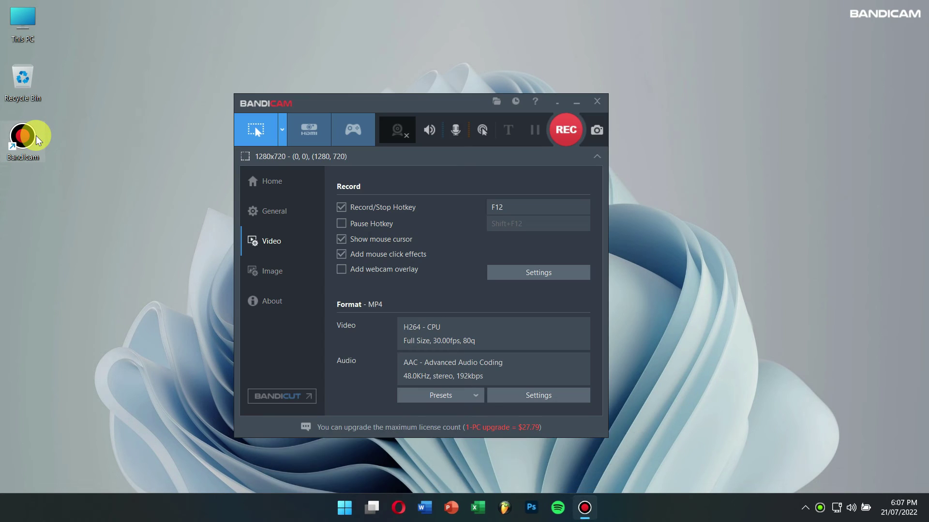
left_click(282, 137)
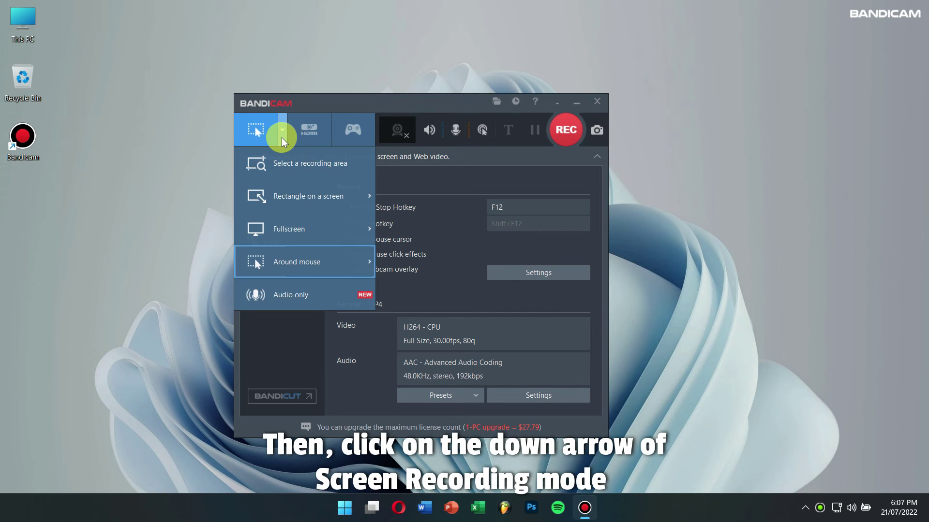
left_click(322, 297)
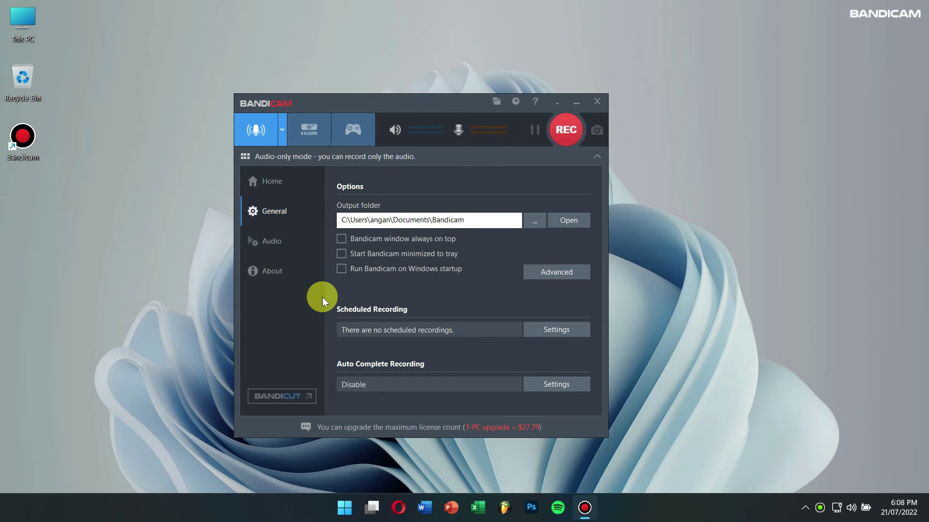
- On the Audio page, keep the F12 record/stop hotkey on and the Shift+F12 Pause Hotkey off
left_click(277, 240)
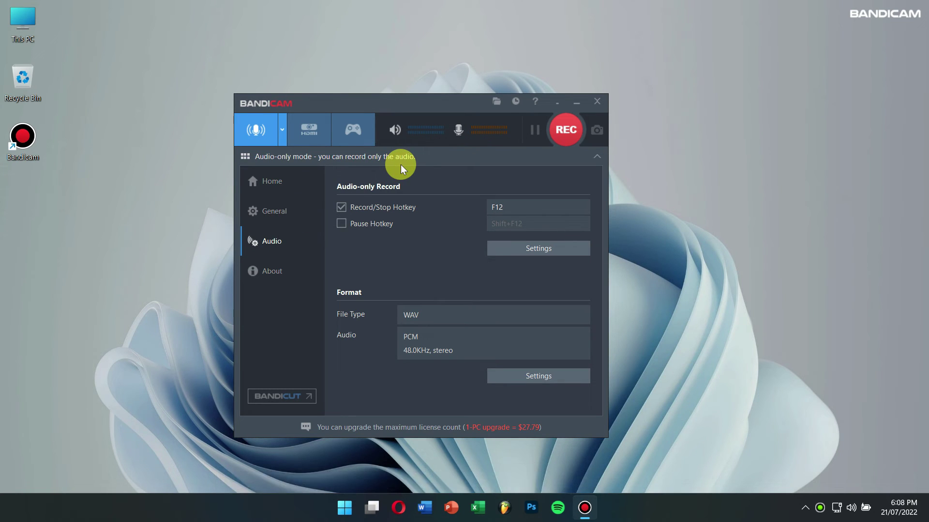
left_click(398, 208)
left_click(398, 208)
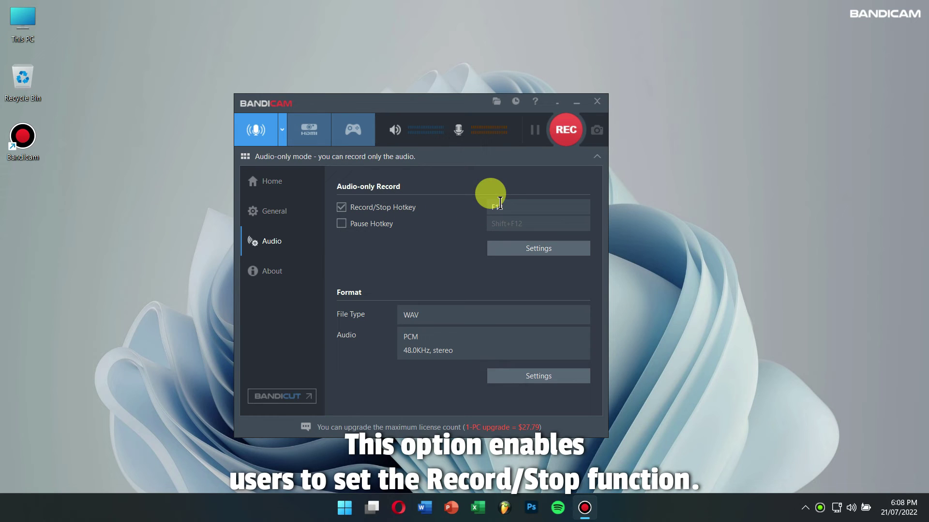
left_click(360, 226)
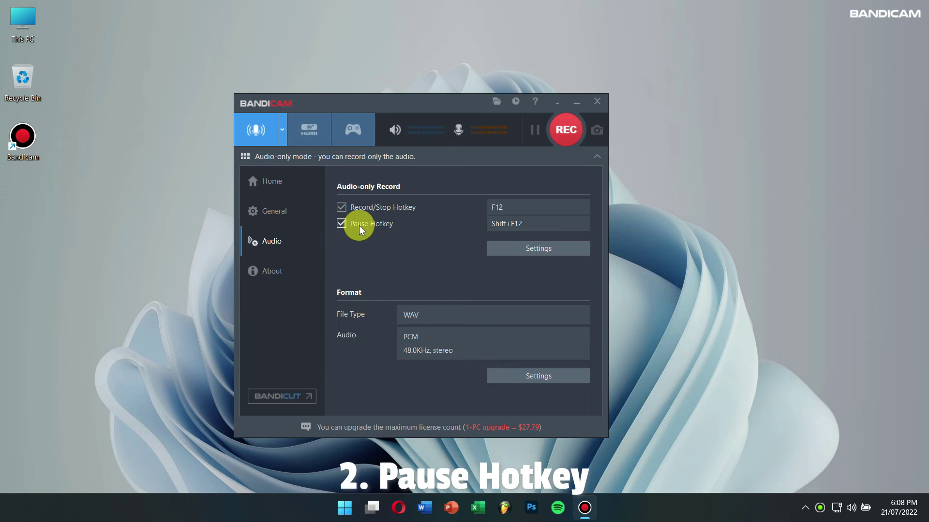
left_click(359, 226)
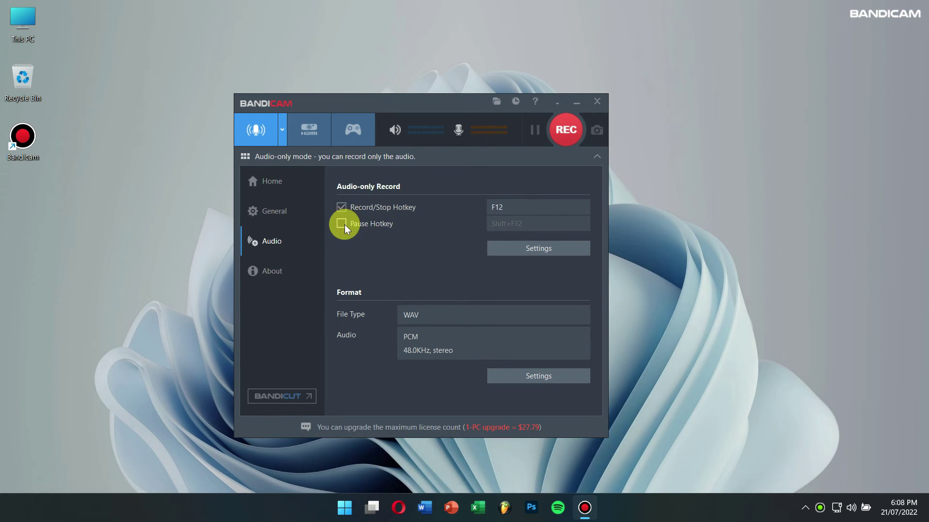
- In the sound device settings, choose the Deity VO-7U microphone and glance at its filter options
left_click(521, 248)
left_click(450, 248)
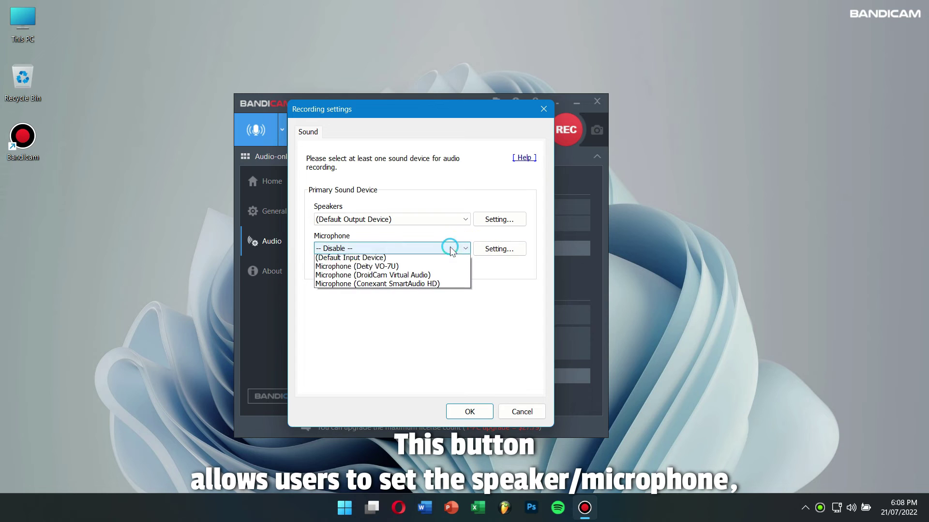
left_click(431, 277)
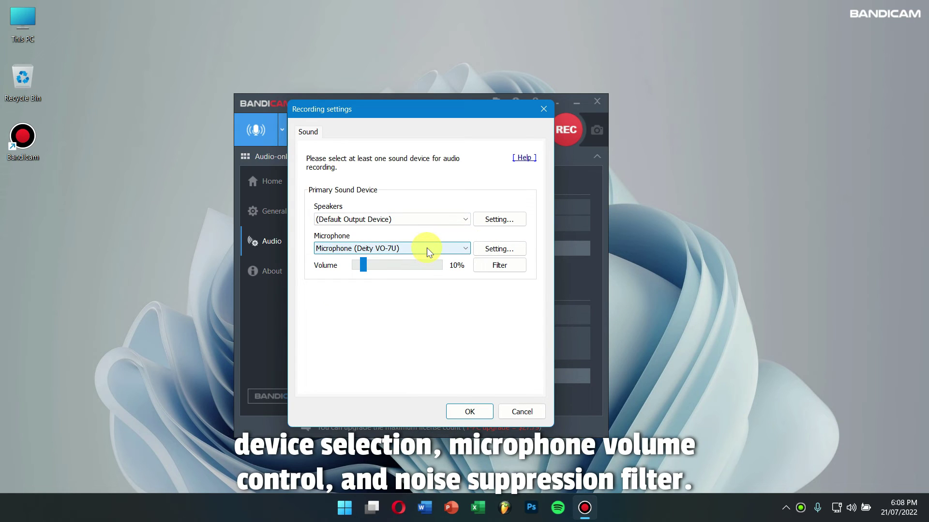
left_click(498, 264)
mouse_move(516, 299)
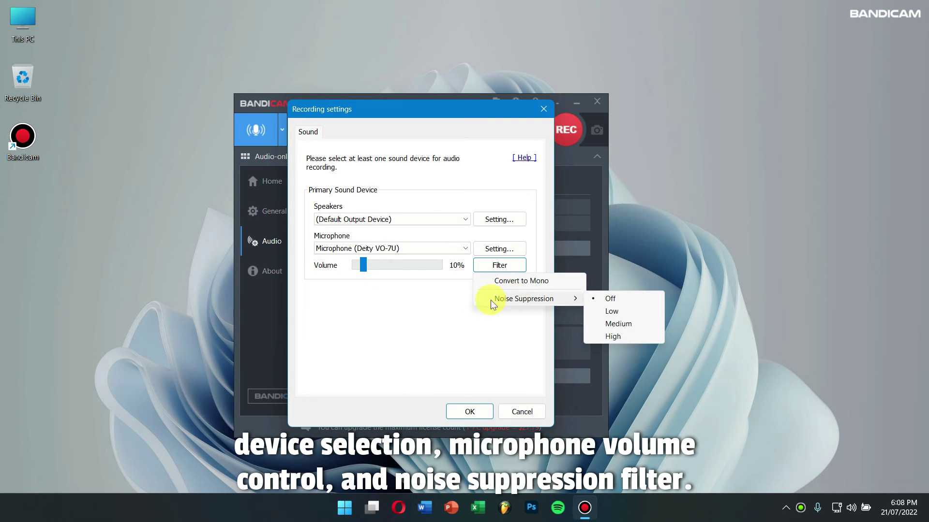
left_click(428, 300)
left_click(512, 412)
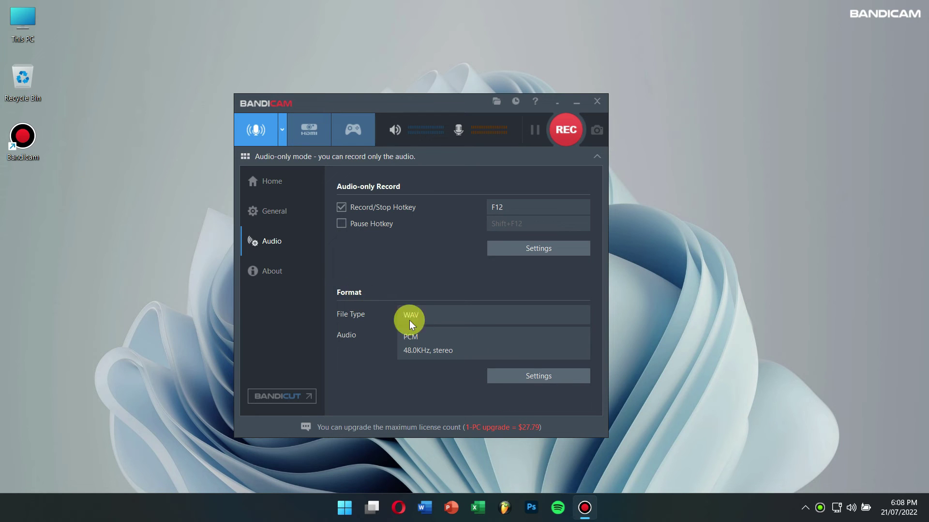
left_click(525, 378)
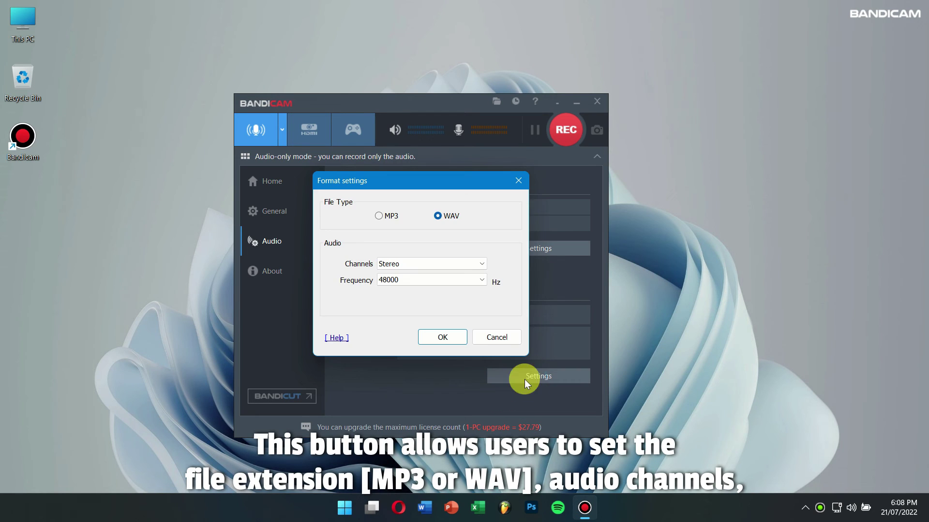
left_click(379, 216)
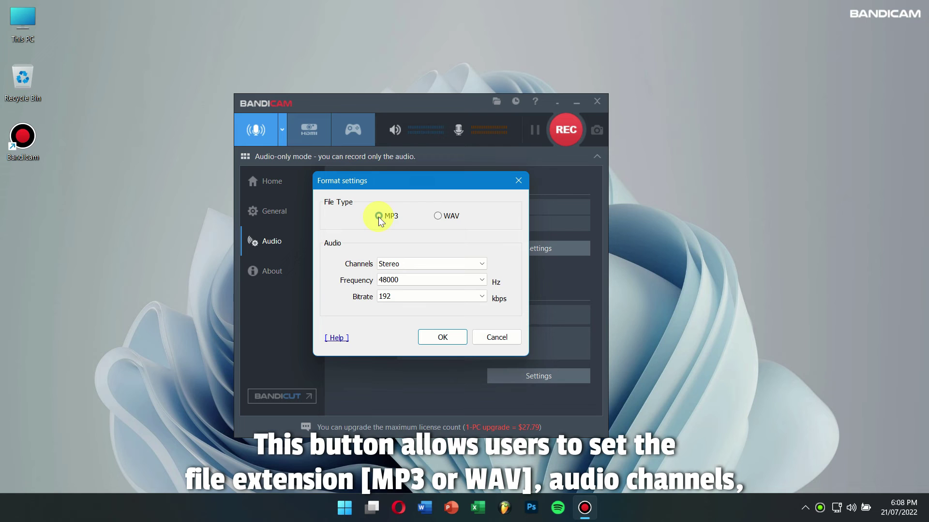
left_click(452, 217)
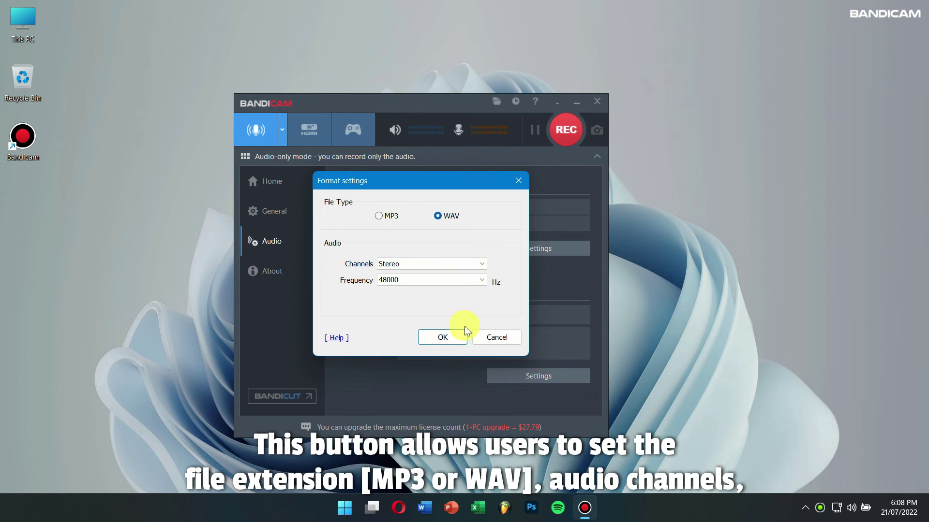
left_click(435, 280)
left_click(476, 249)
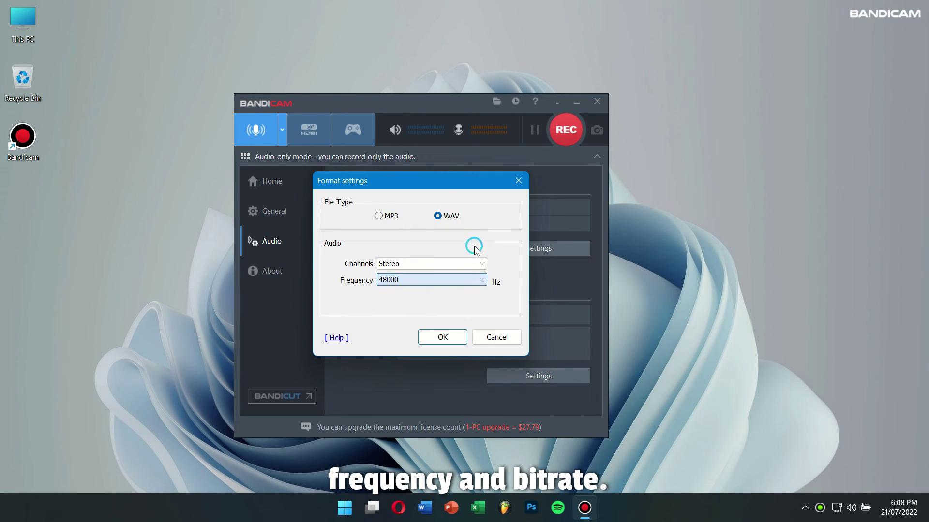
left_click(490, 339)
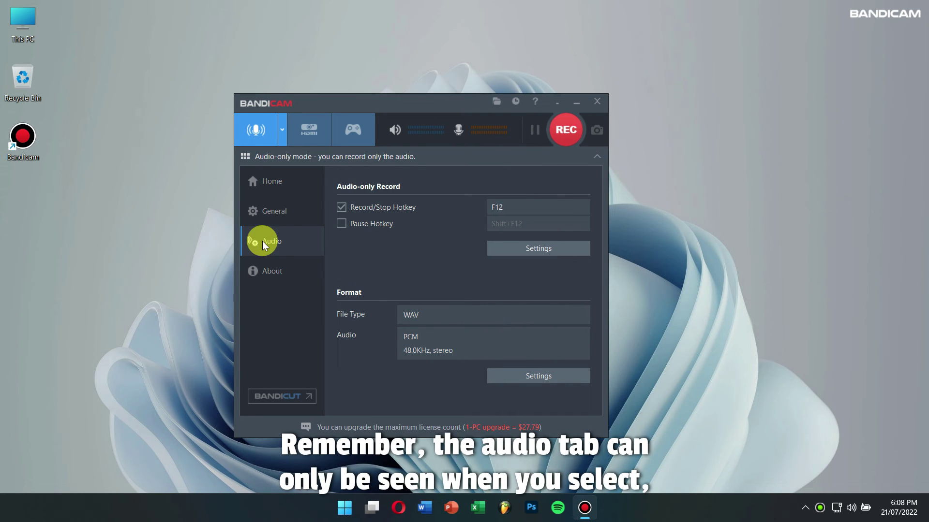
- View the list of recording modes and dismiss it without changing mode
left_click(282, 129)
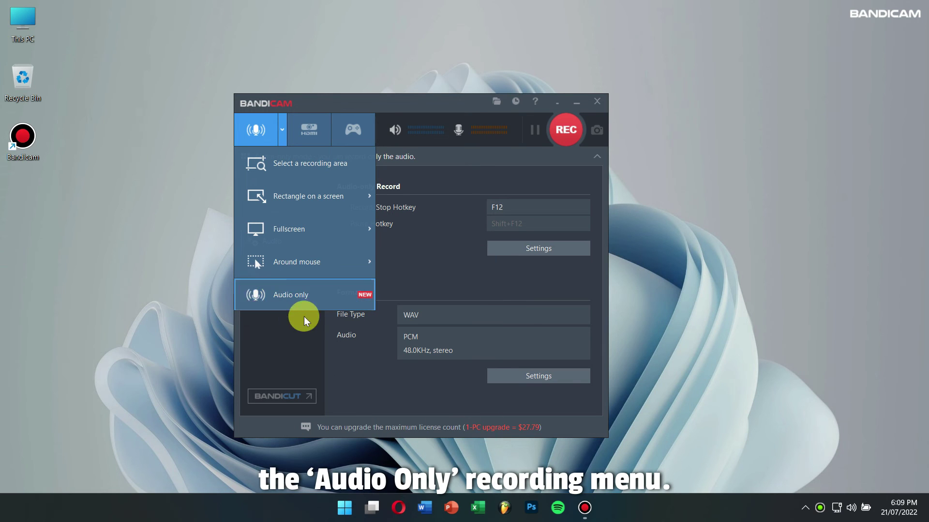
left_click(440, 258)
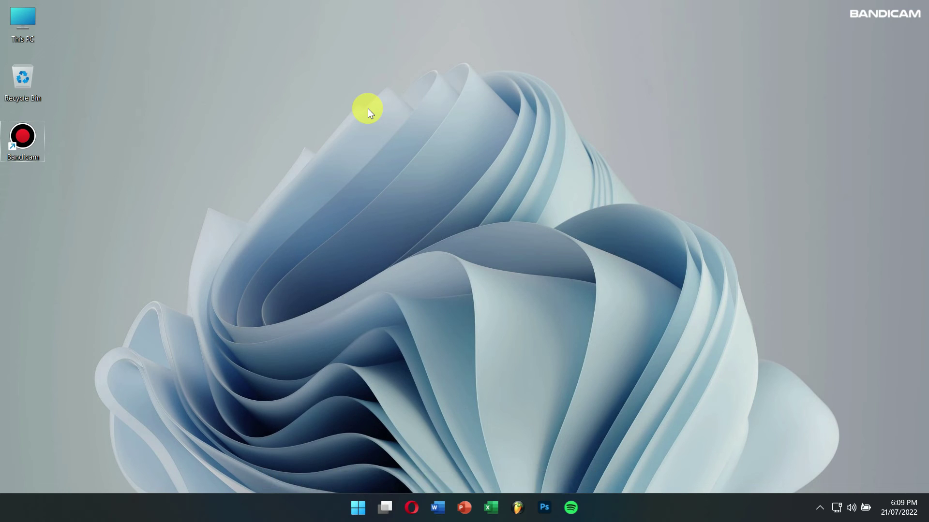
- Relaunch Bandicam and show its Image settings page, with hotkey F11 and JPG - High quality
double_click(16, 142)
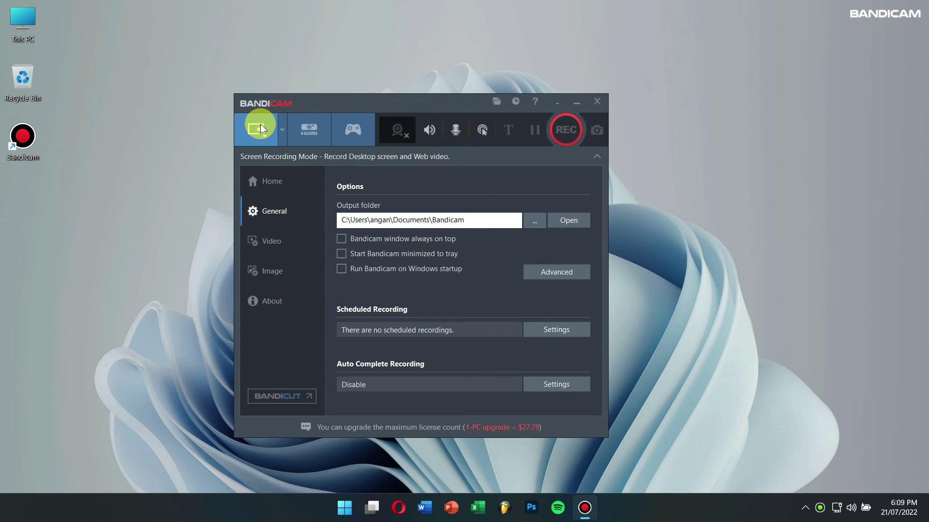
left_click(296, 271)
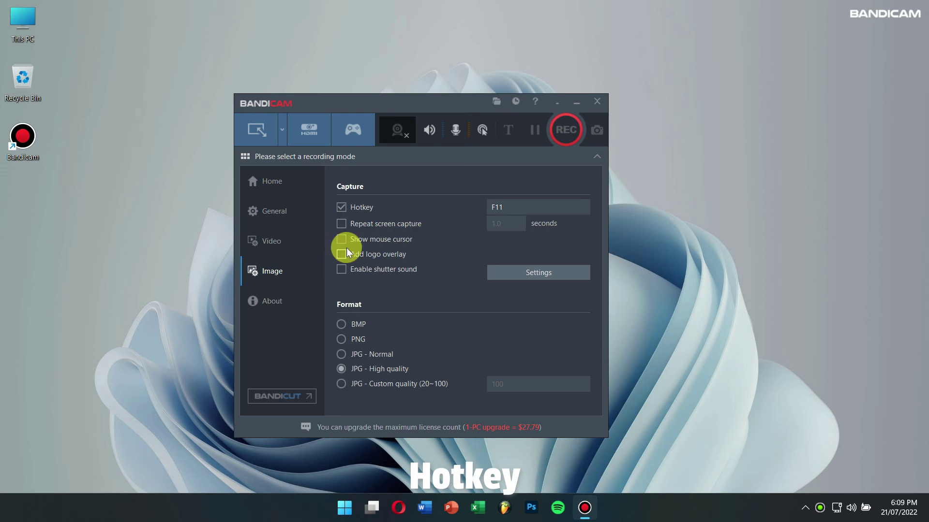
- Enable the F11 image capture hotkey and toggle Repeat screen capture on and off twice
left_click(357, 203)
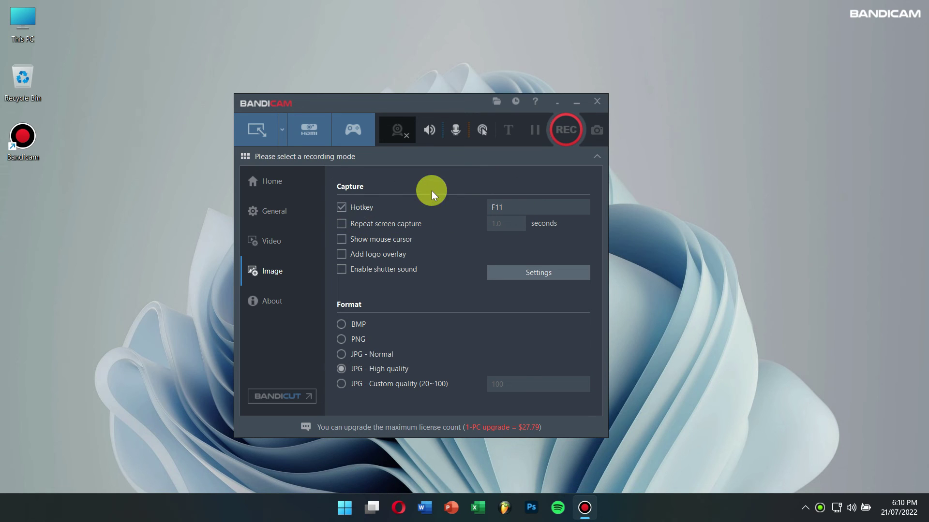
left_click(398, 224)
left_click(399, 224)
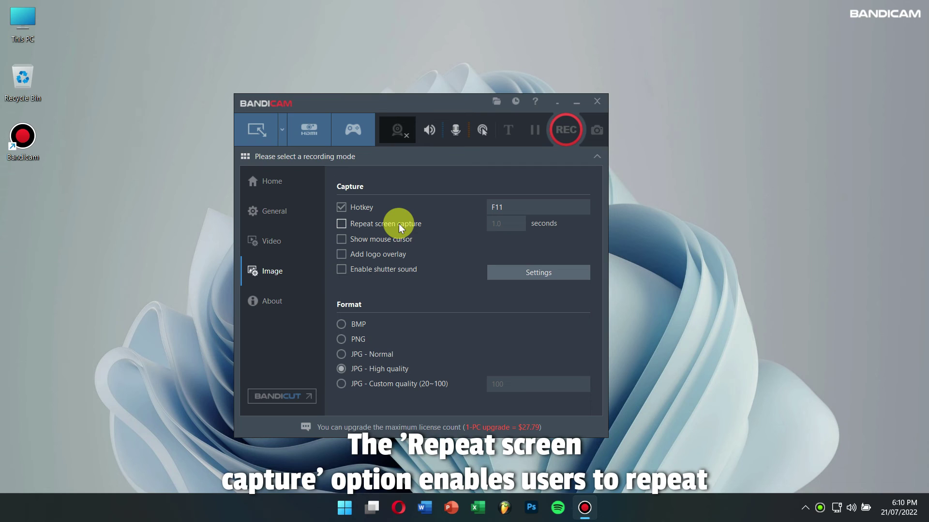
left_click(399, 224)
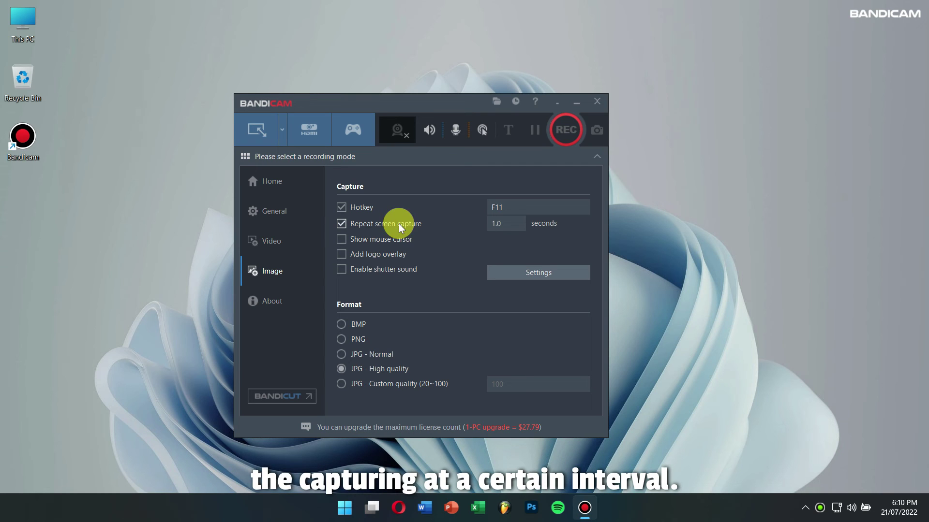
left_click(399, 223)
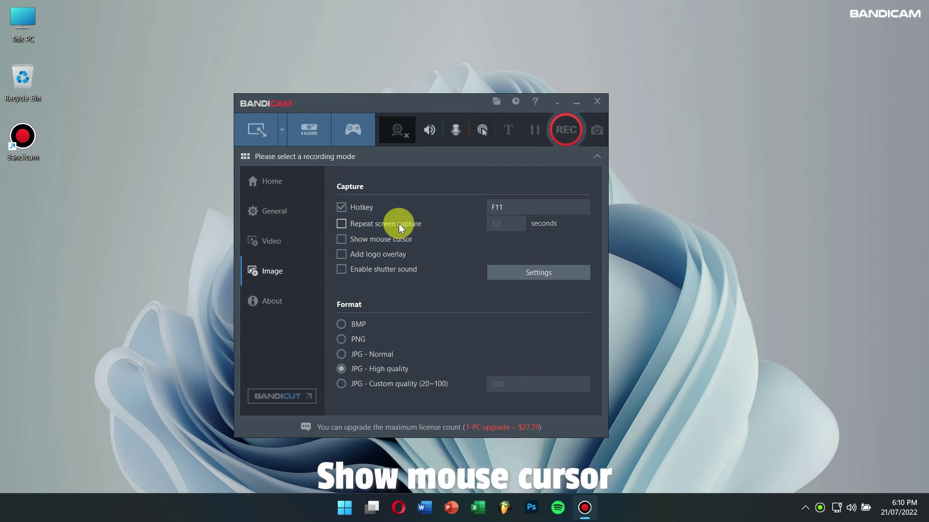
- Switch Show mouse cursor, Add logo overlay and shutter sound on, then off again; open logo Settings
left_click(400, 241)
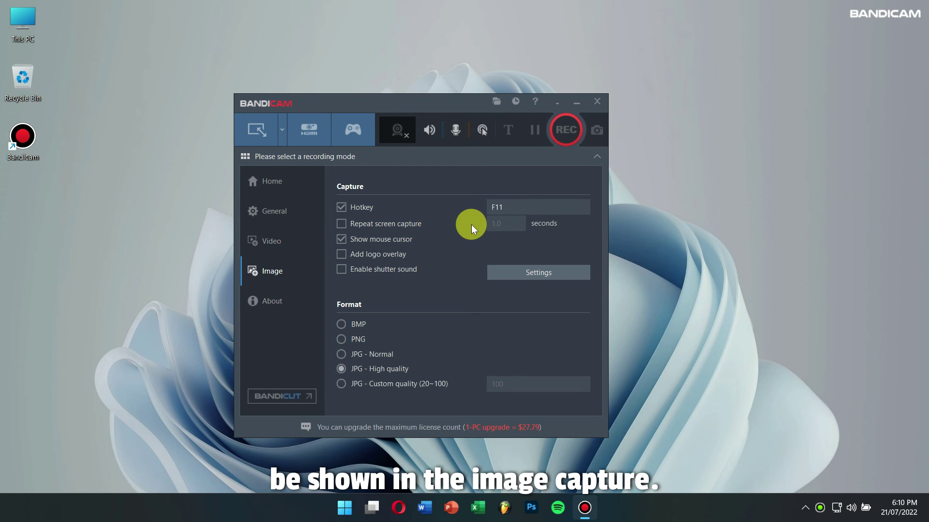
left_click(393, 238)
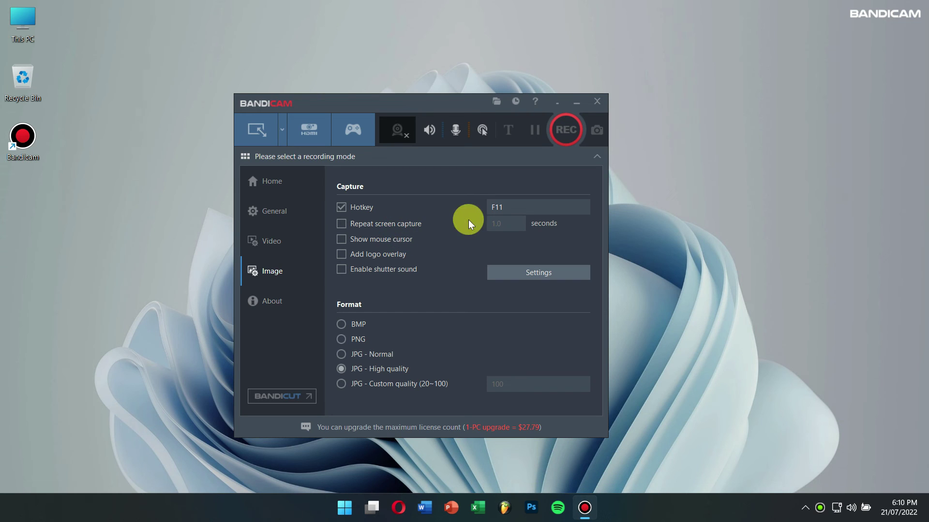
left_click(396, 255)
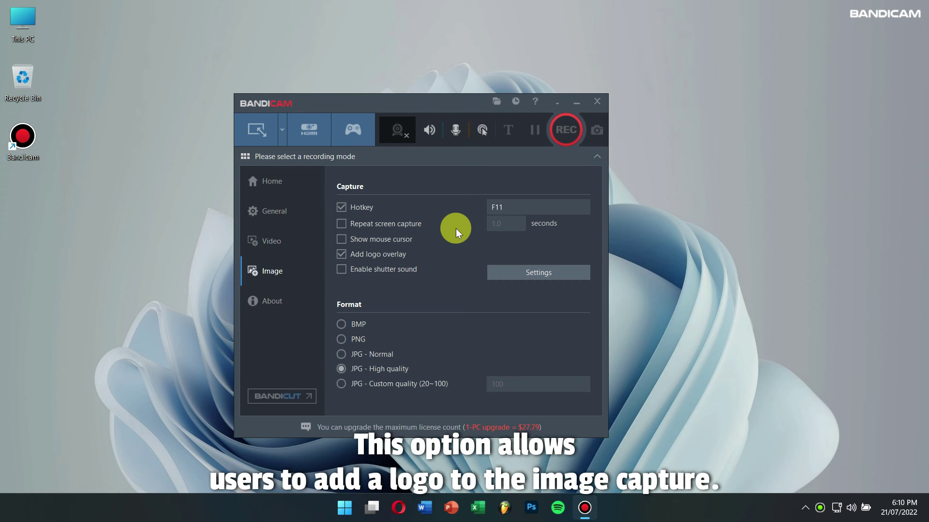
left_click(389, 255)
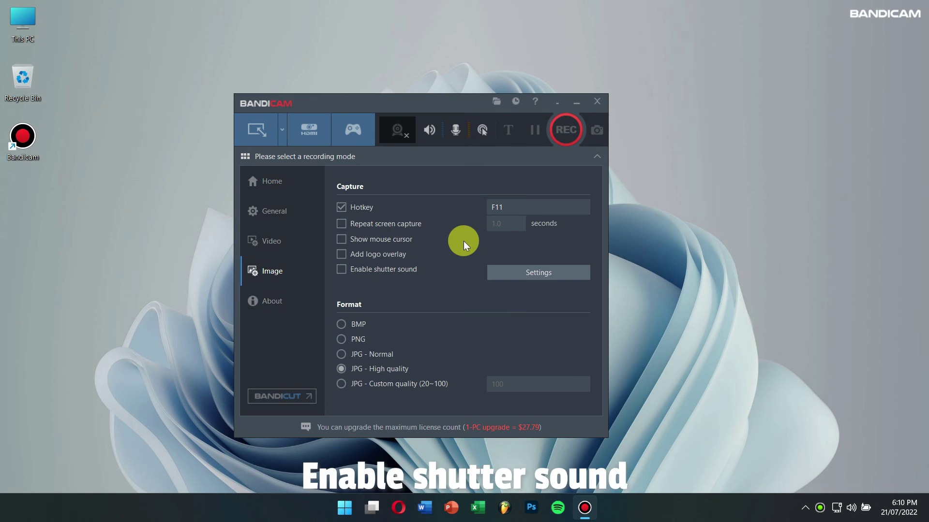
left_click(402, 269)
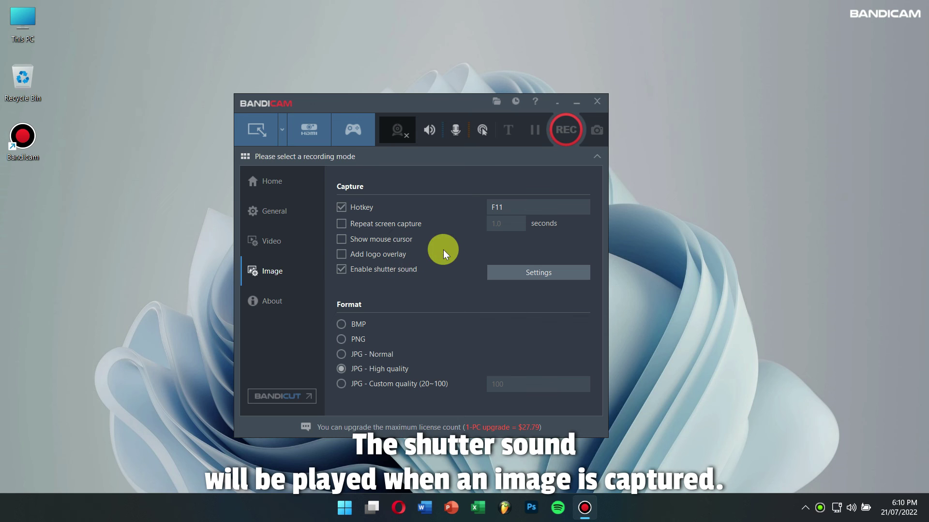
left_click(400, 270)
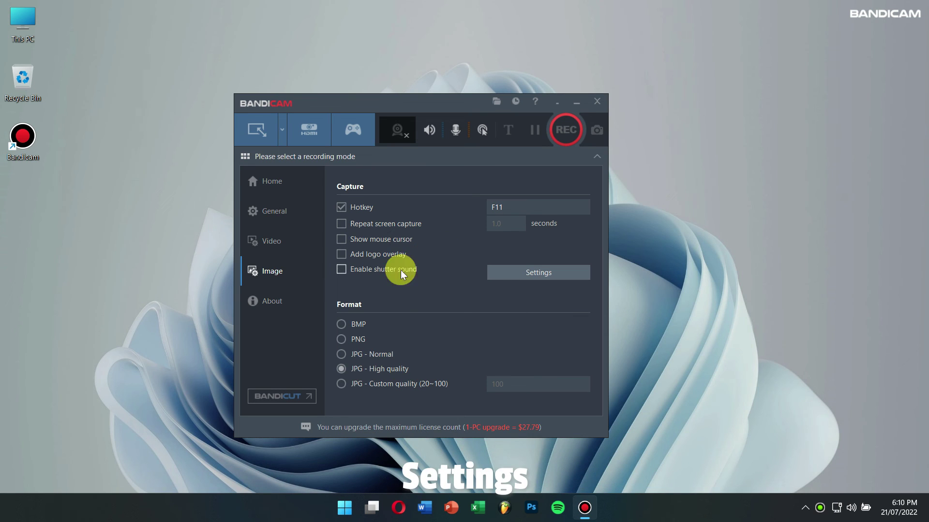
left_click(509, 272)
- Tick Add logo to image, browse for a logo file, then cancel the logo settings
left_click(338, 197)
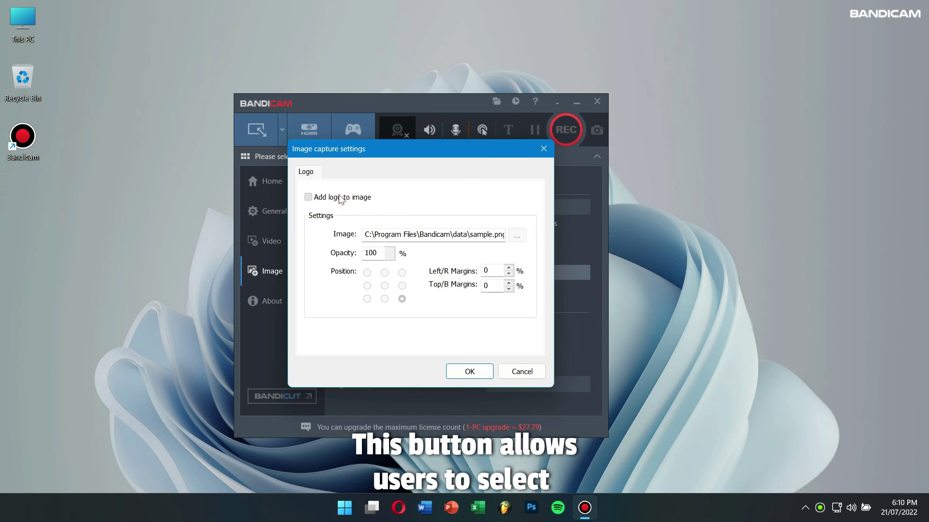
left_click(517, 237)
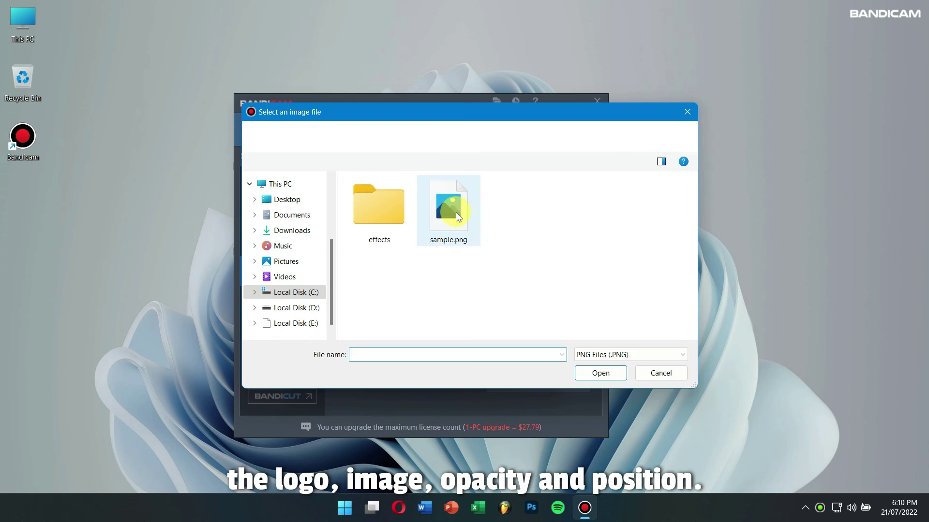
left_click(680, 115)
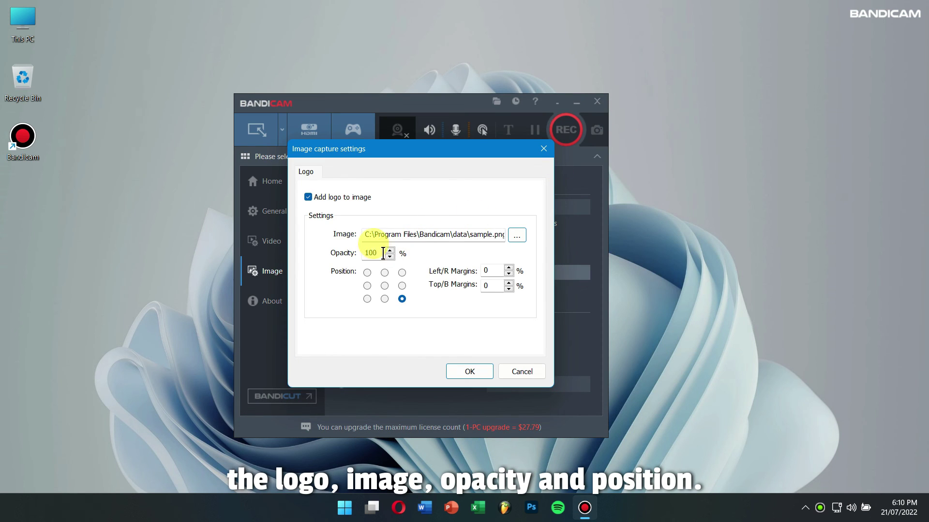
left_click(523, 370)
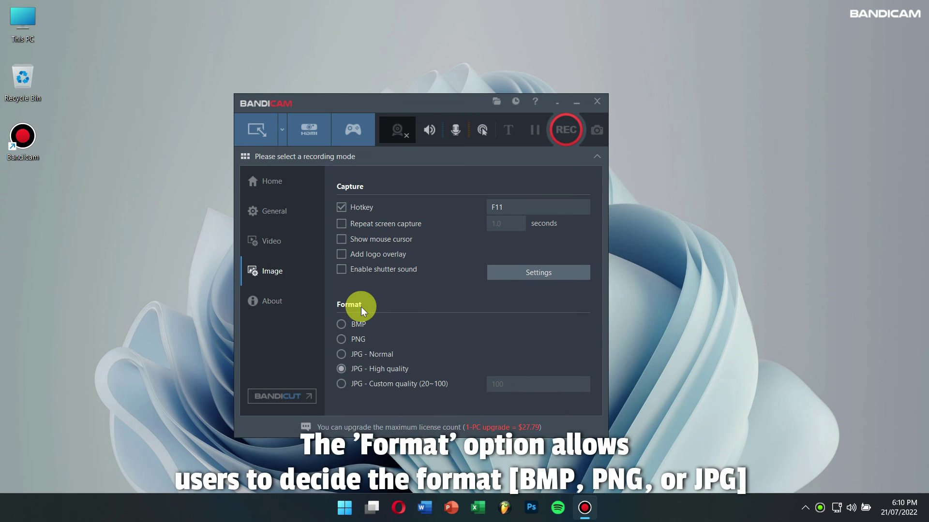
- Try BMP and JPG - Custom quality, return to JPG - High quality, then close Bandicam
left_click(352, 327)
left_click(374, 370)
left_click(376, 383)
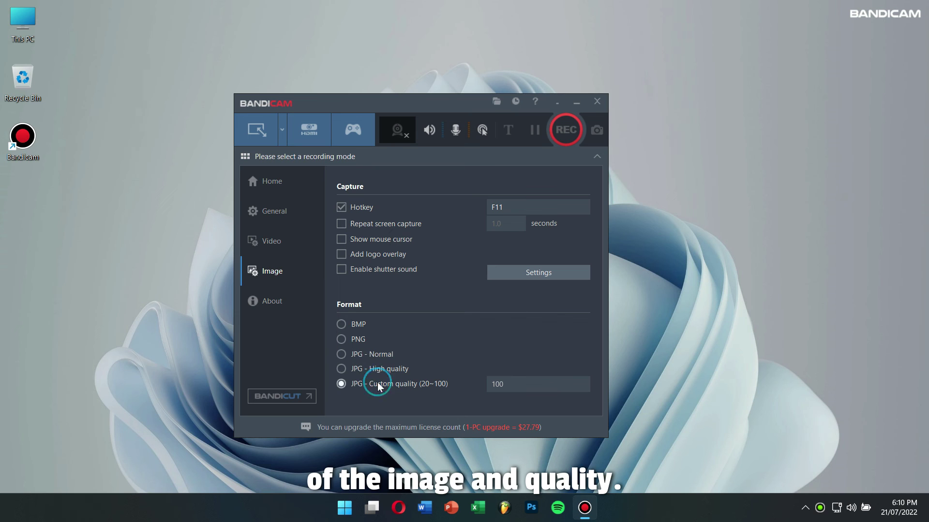
left_click(388, 370)
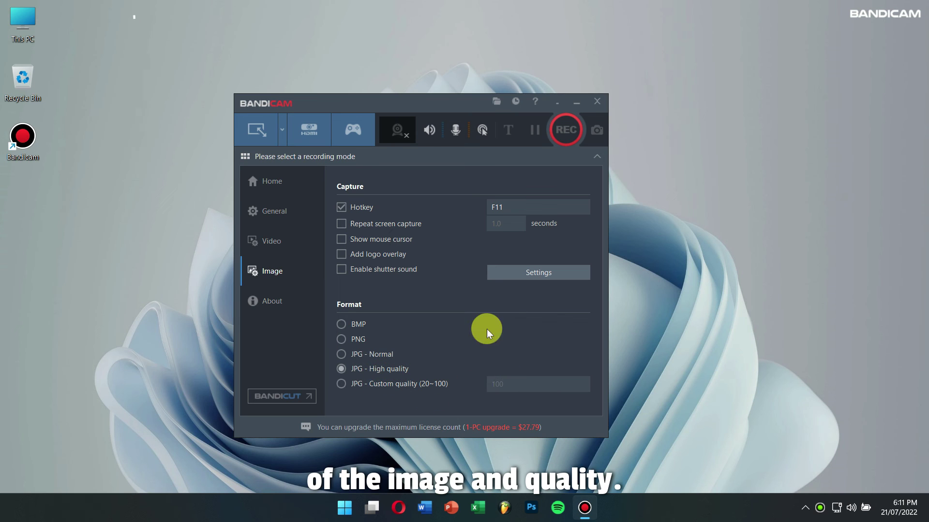
left_click(596, 100)
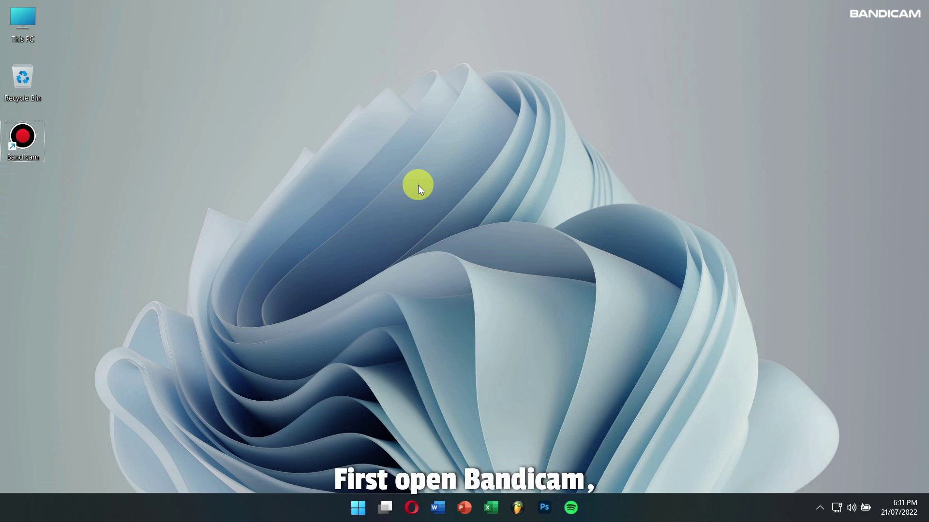
- Relaunch Bandicam and confirm on the About page that version 6.0.1.2003 is the latest
double_click(37, 123)
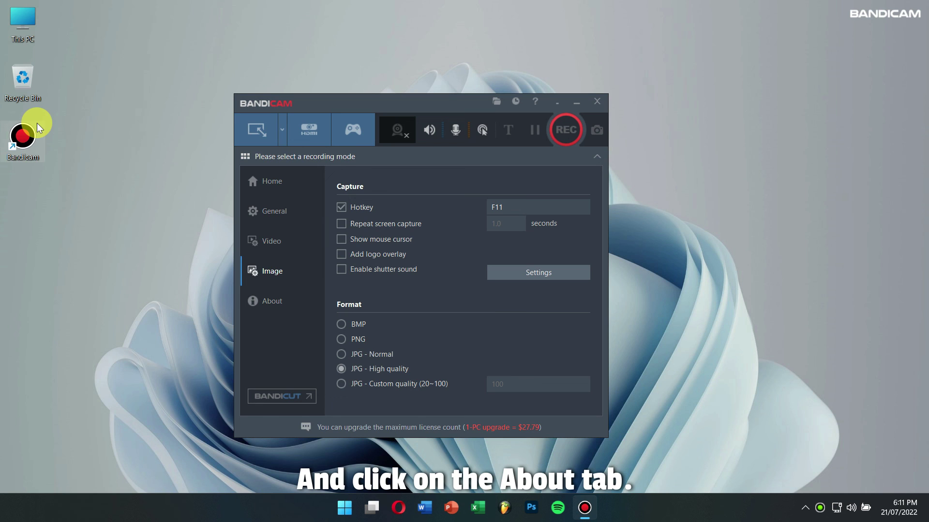
left_click(268, 310)
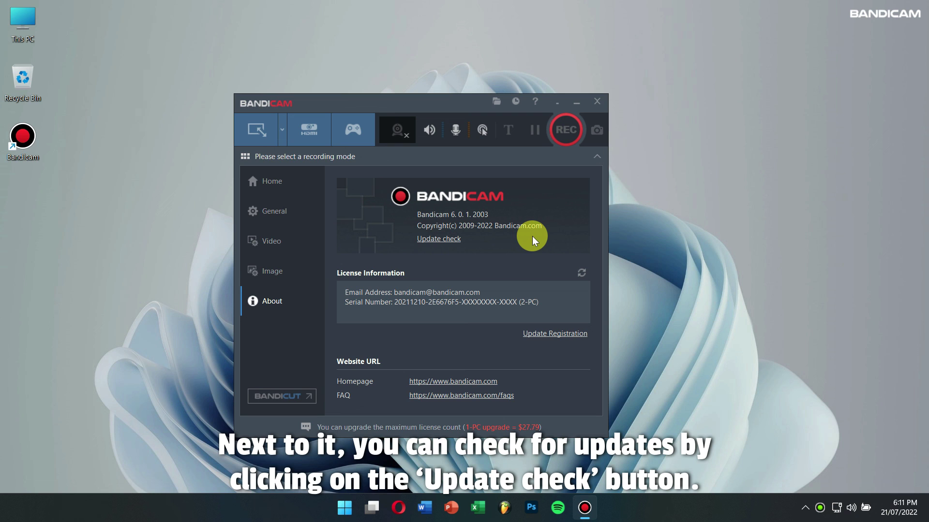
left_click(434, 245)
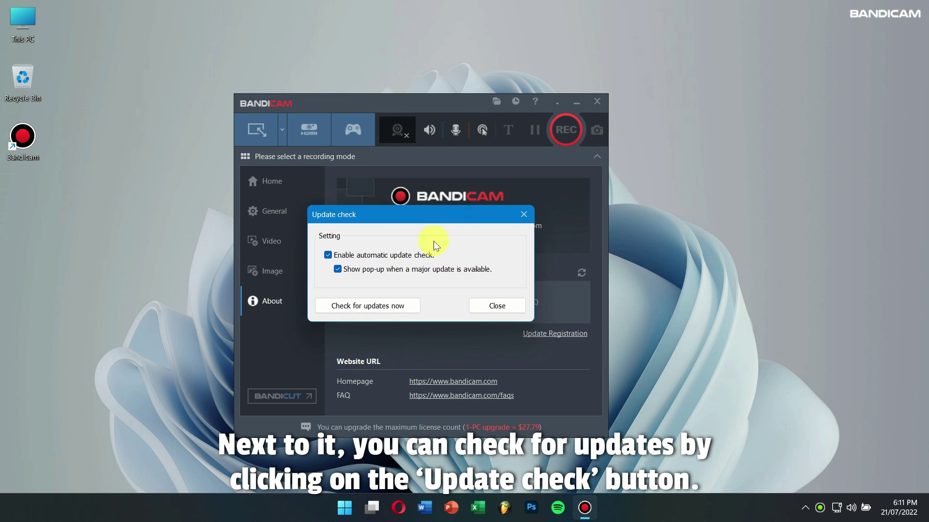
left_click(369, 305)
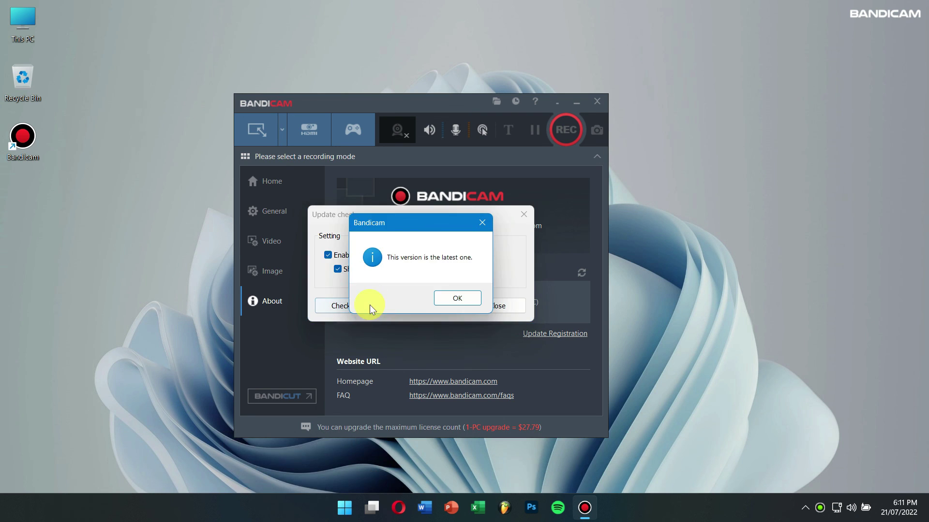
left_click(457, 299)
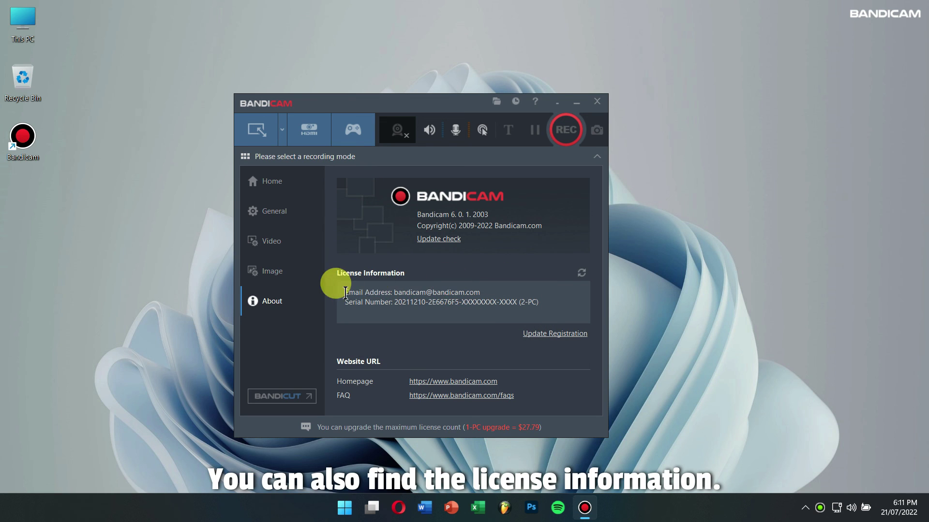
- Review the 2-PC license registration details without unregistering, then move the window up-left
left_click_drag(345, 293, 567, 303)
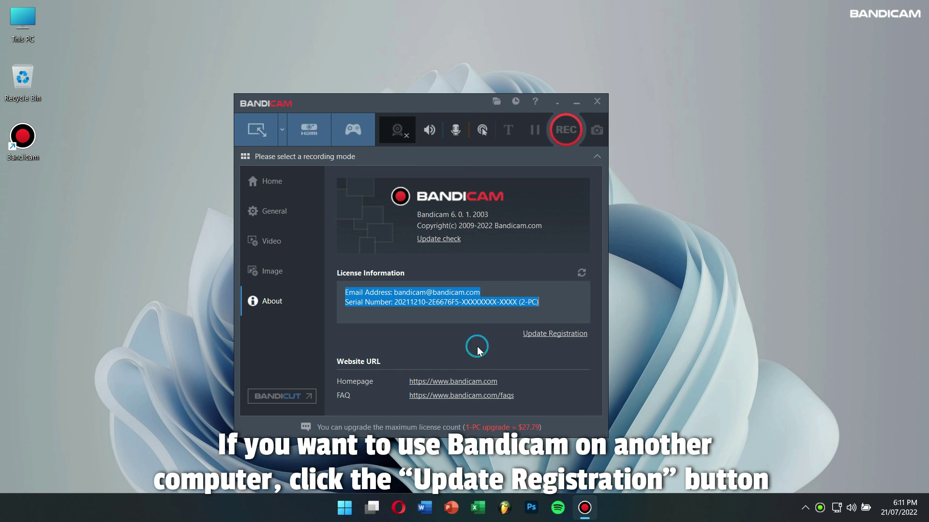
left_click(549, 335)
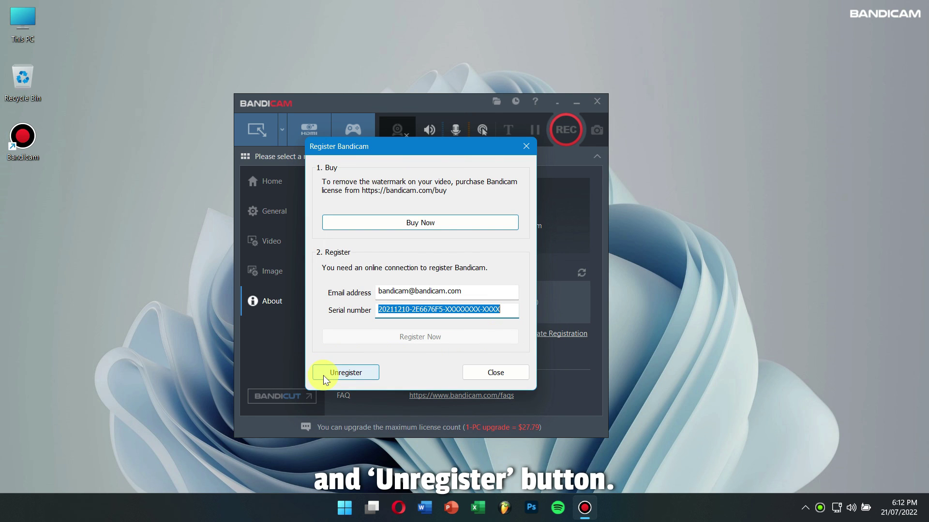
left_click(496, 374)
left_click(564, 305)
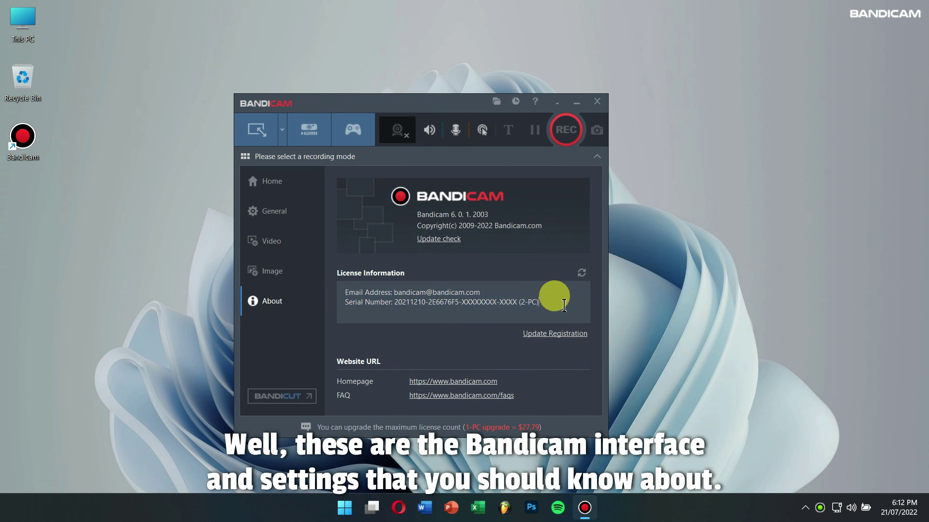
left_click_drag(421, 105, 355, 75)
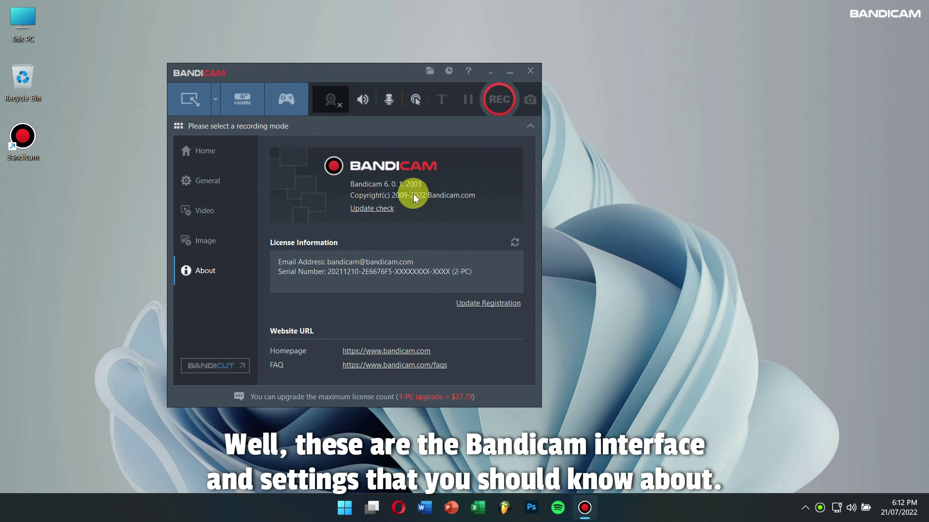